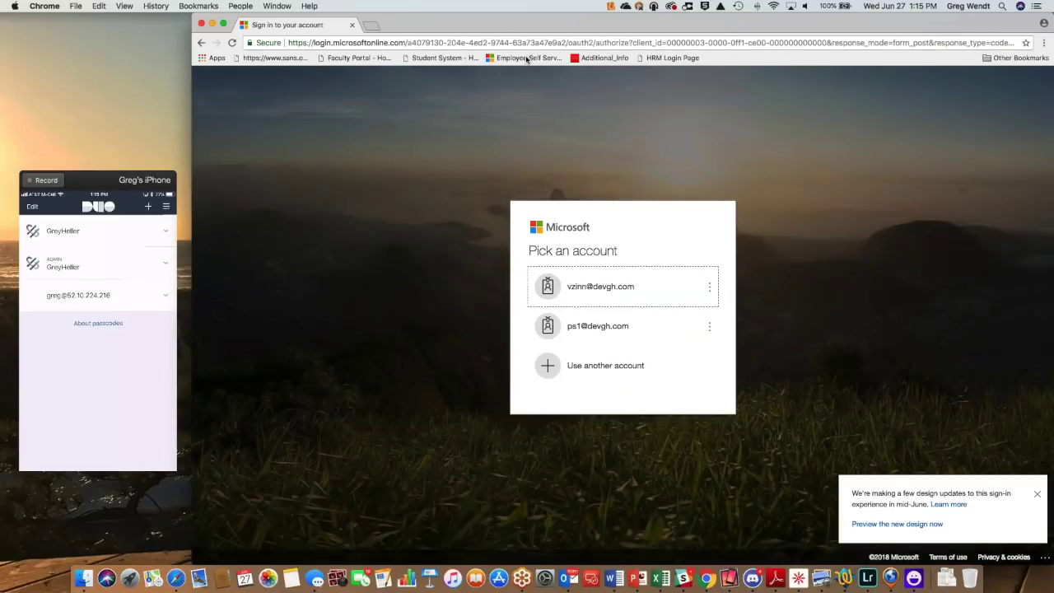
Sign in through ADFS with the organization account and its saved password.
left_click(625, 287)
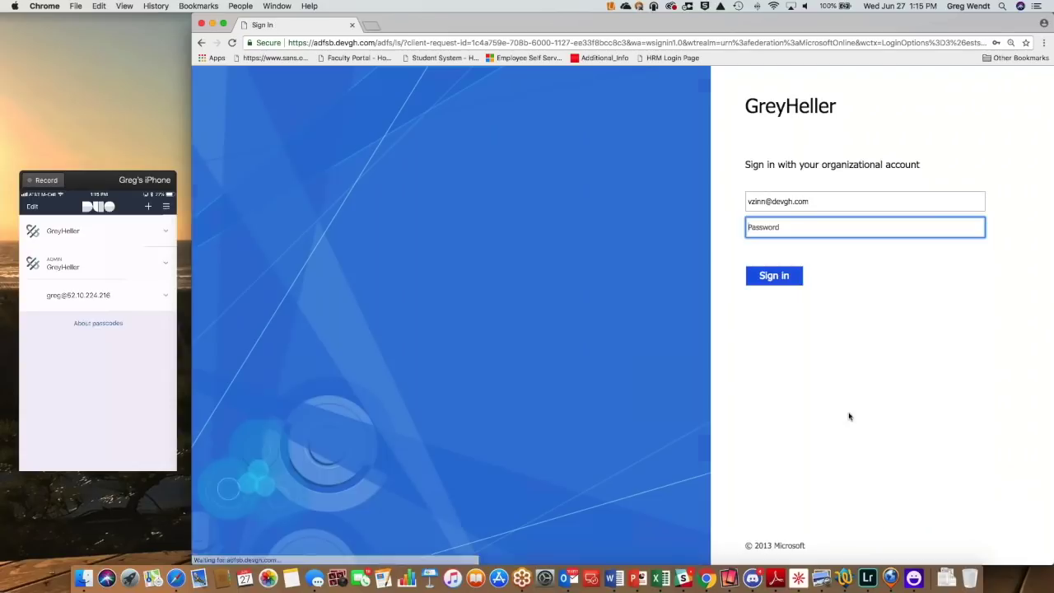
left_click(765, 230)
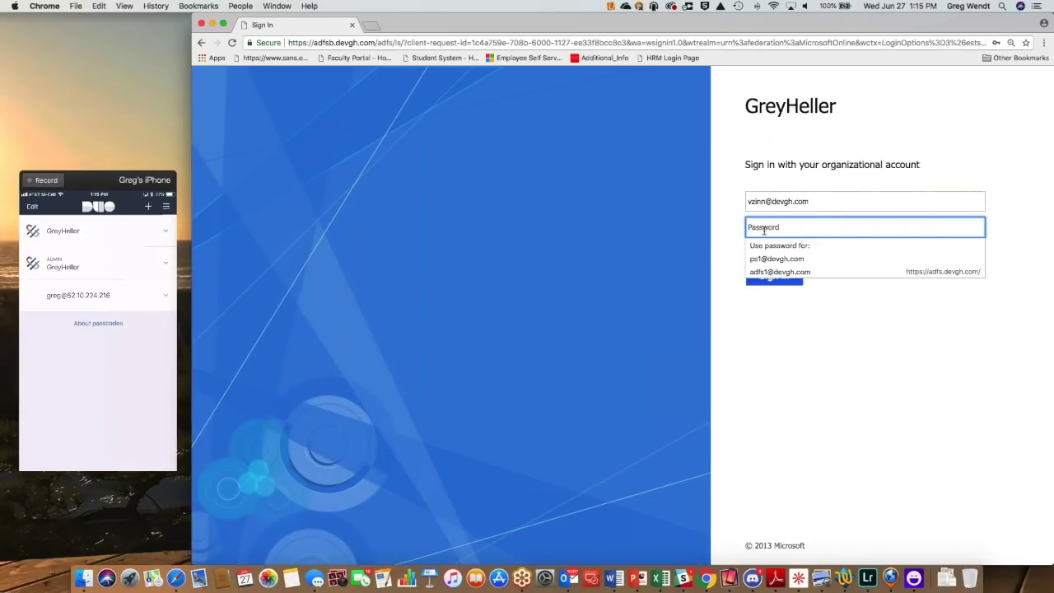
left_click(759, 259)
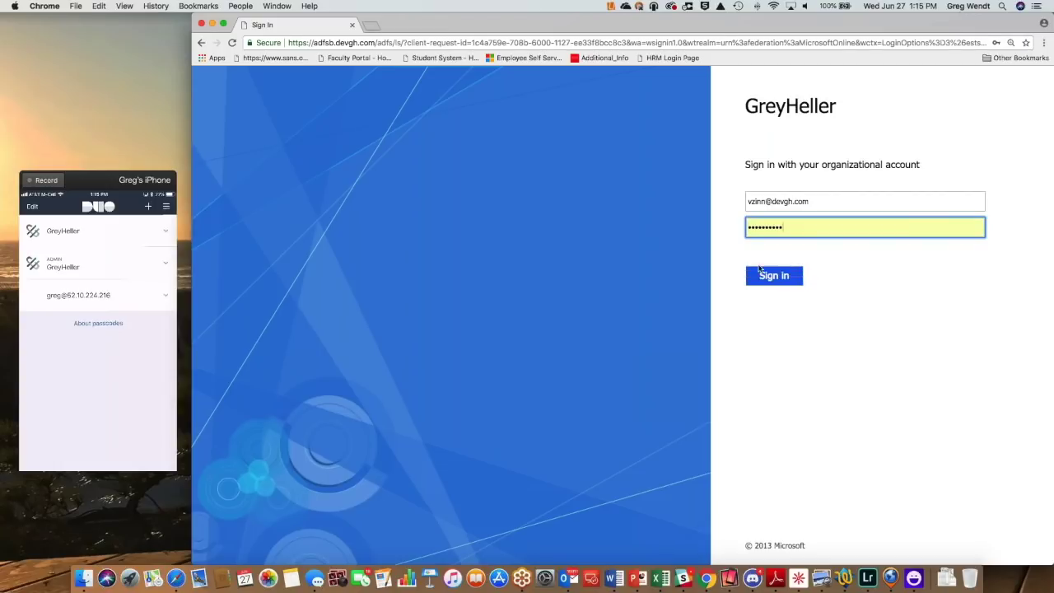
left_click(772, 277)
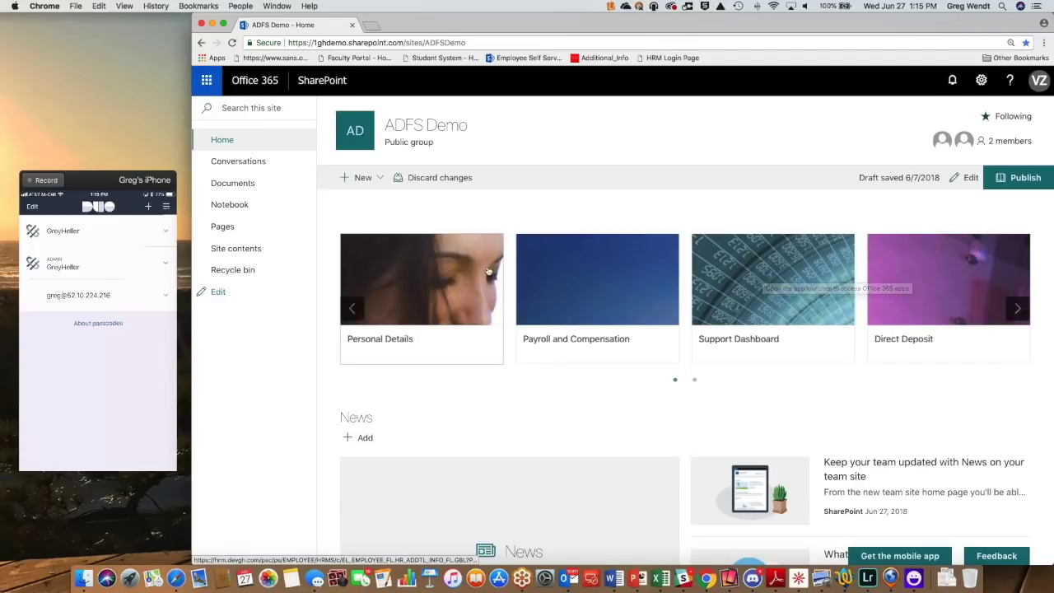
View the Personal Details Additional Information page zoomed out, then go back to the main menu.
left_click(437, 285)
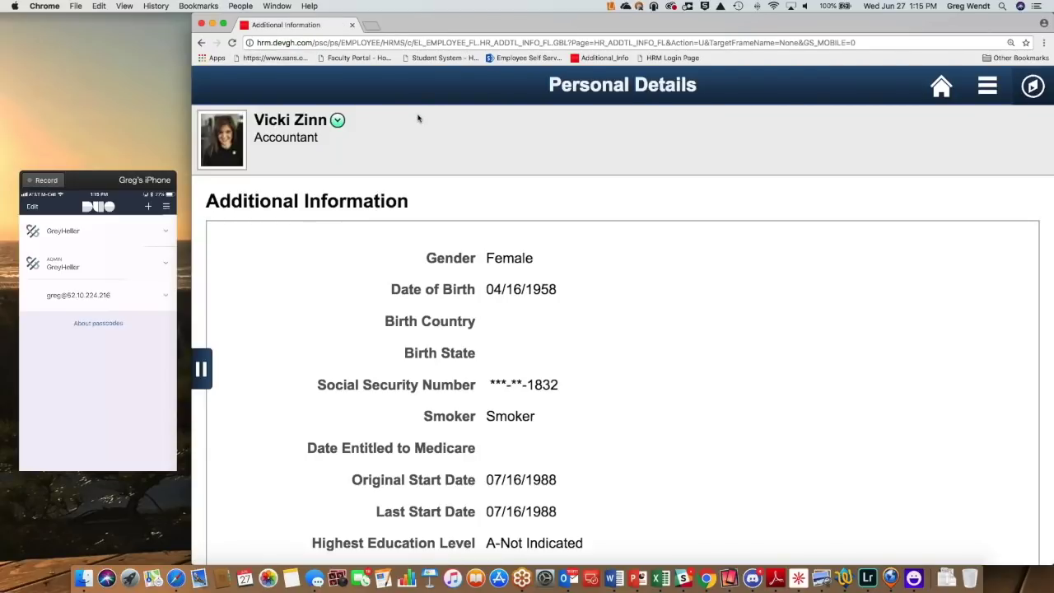
key("super+minus")
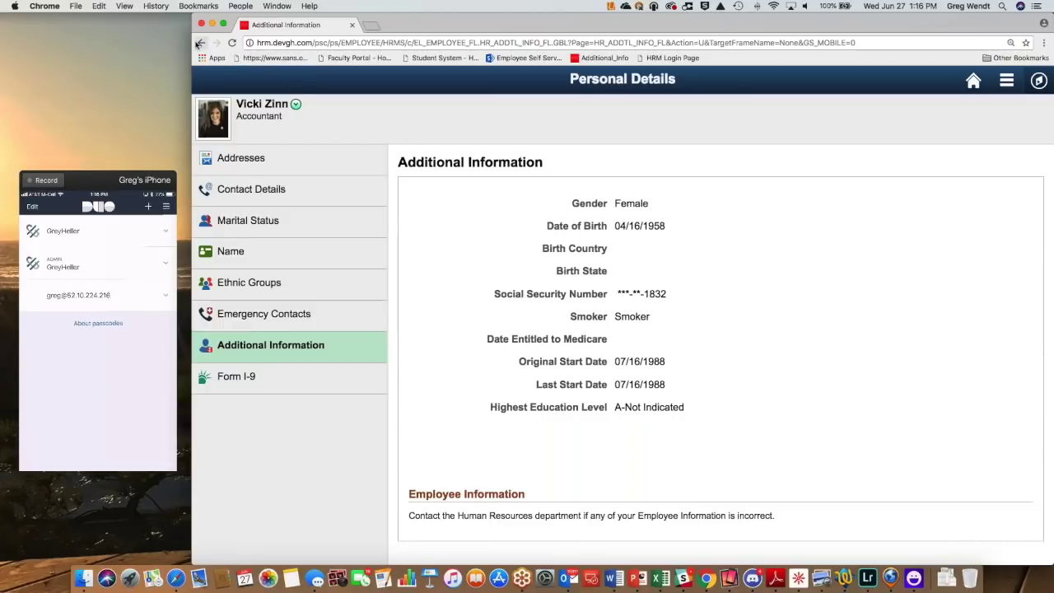
left_click(200, 43)
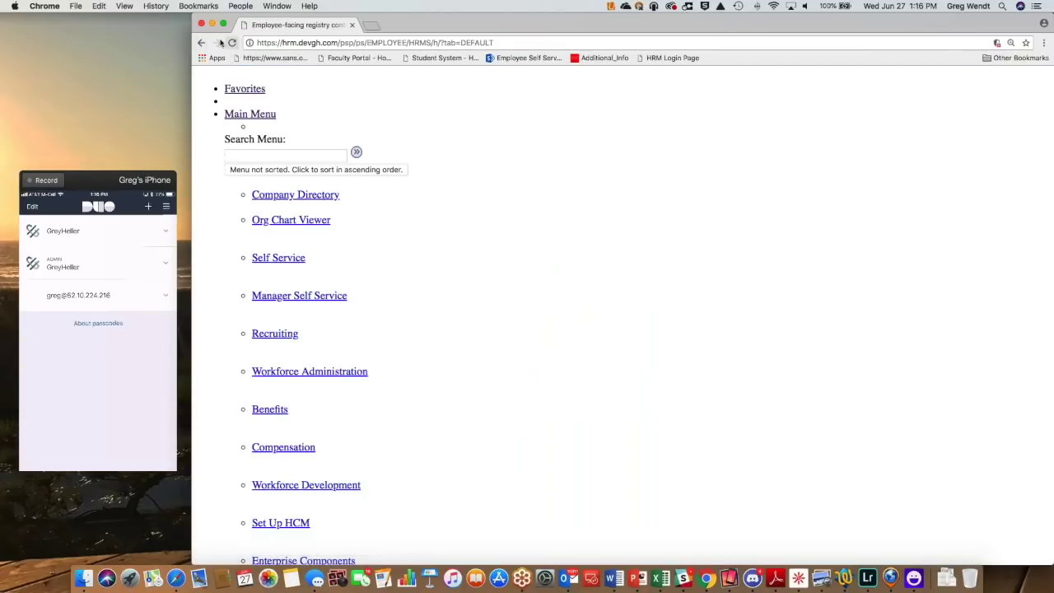
Return to the ADFS Demo SharePoint site and switch to Outlook from the app launcher.
left_click(201, 42)
left_click(201, 42)
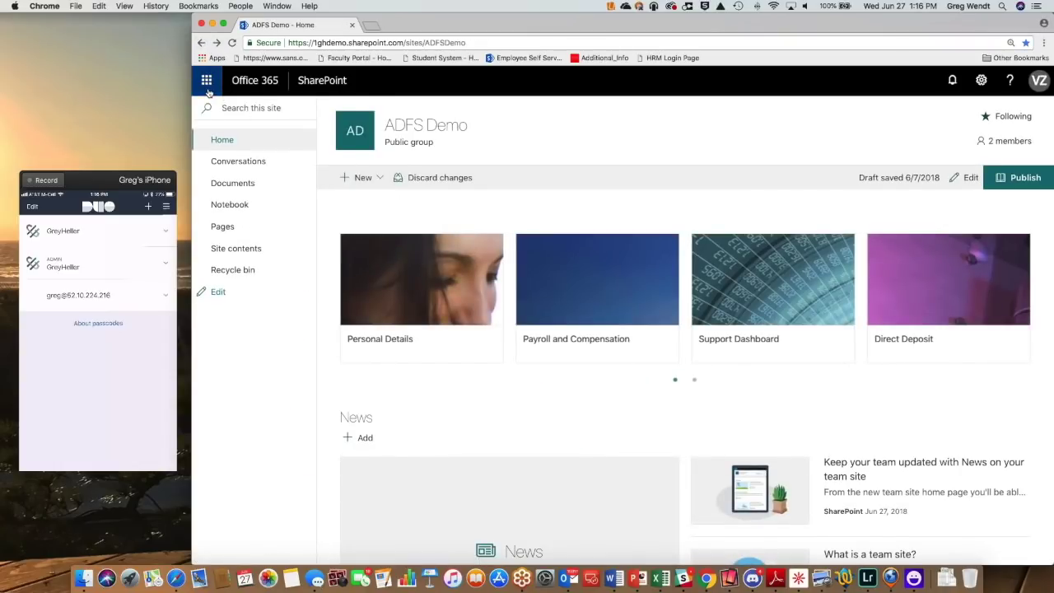
left_click(207, 86)
left_click(238, 169)
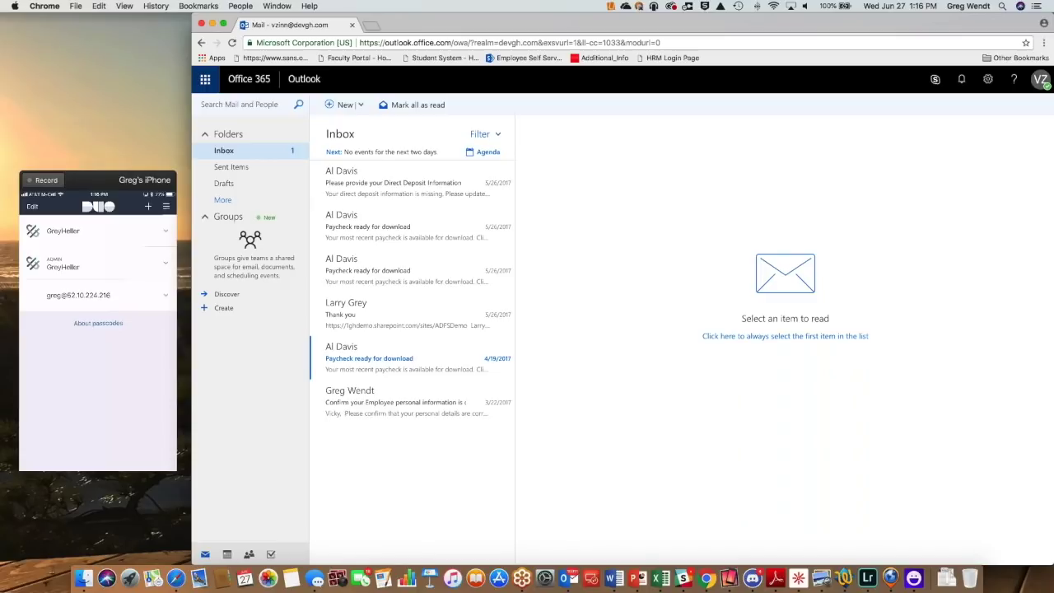
Open the direct deposit request email, follow its hrm.devgh.com link, and zoom to 150%.
left_click(426, 171)
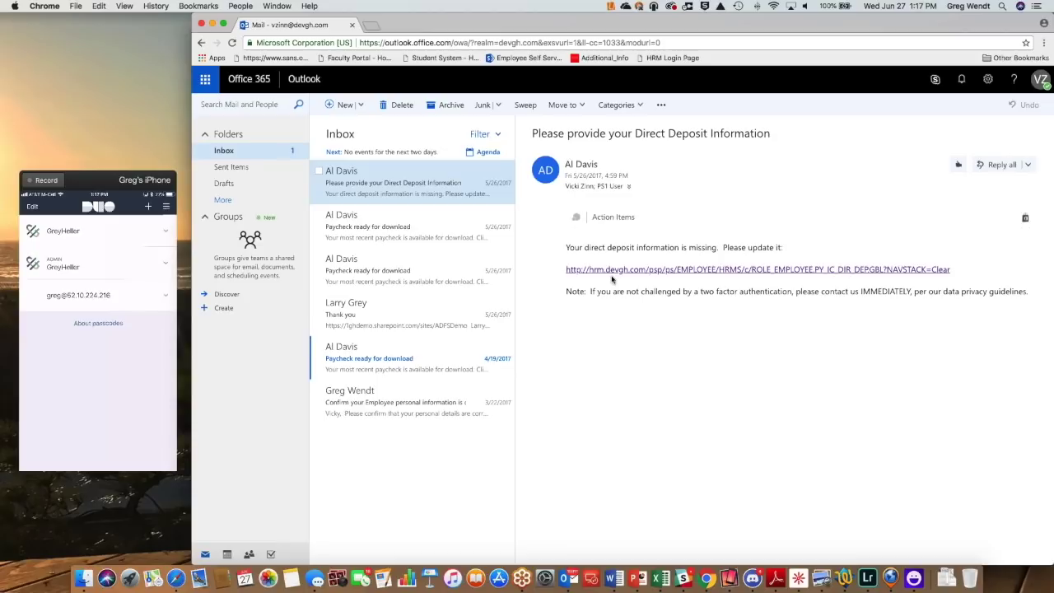
left_click(619, 271)
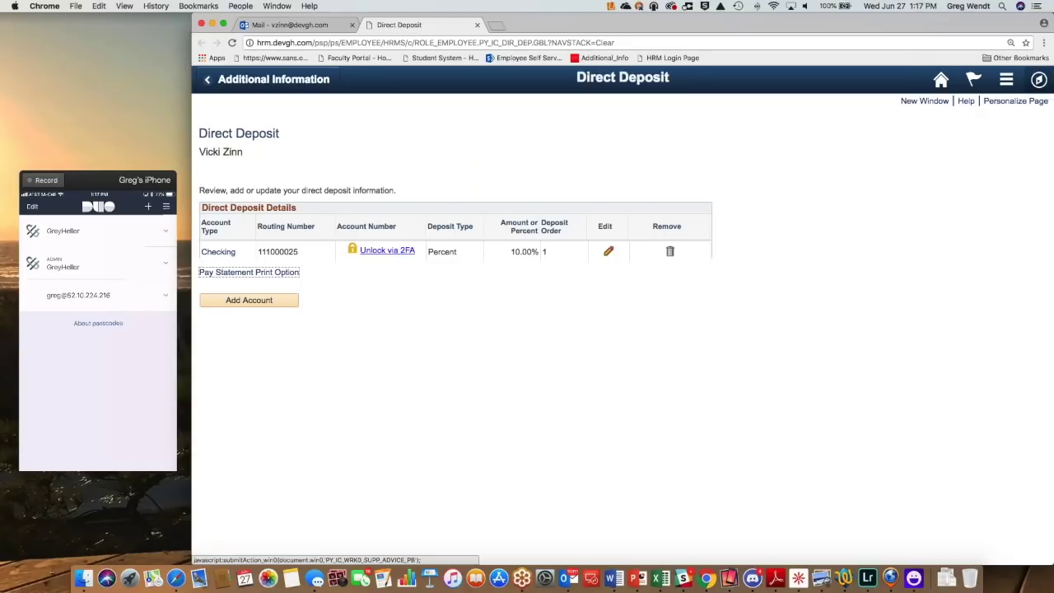
key("super+plus")
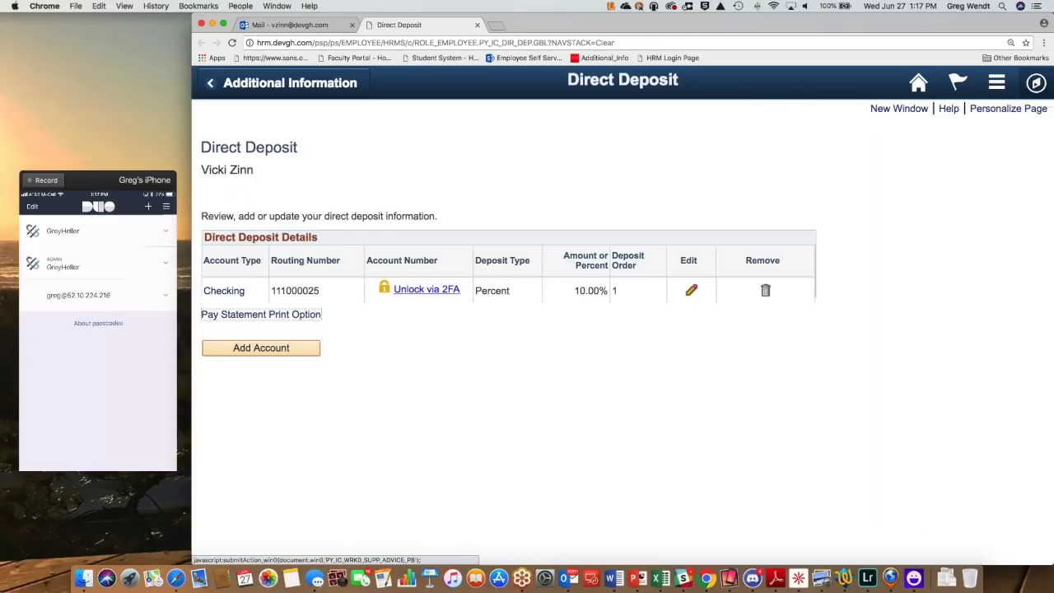
Unlock the checking account number by sending a Duo push to the other registered phone.
left_click(434, 293)
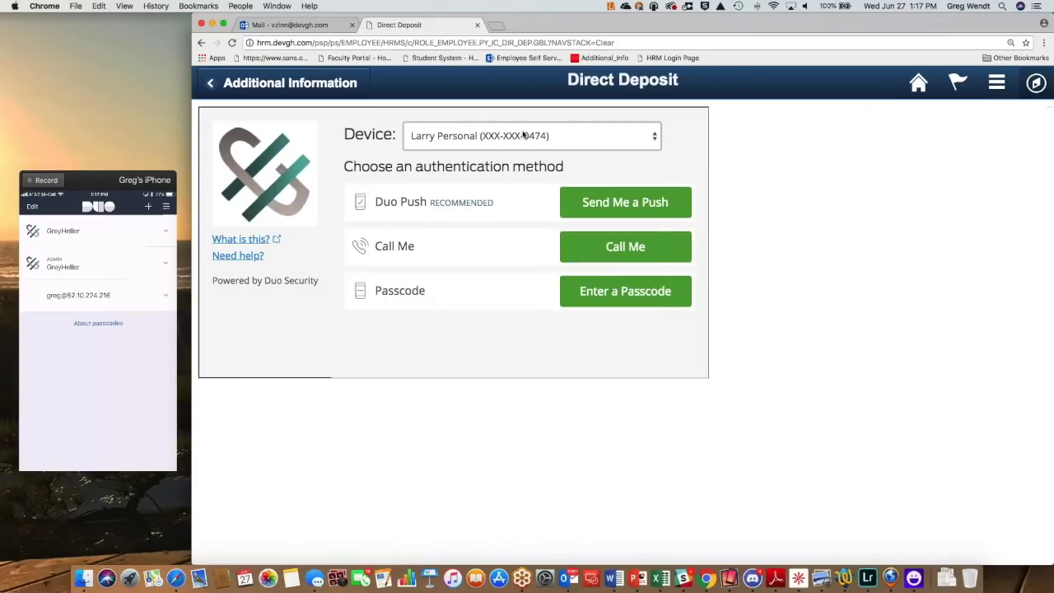
left_click(522, 135)
left_click(519, 151)
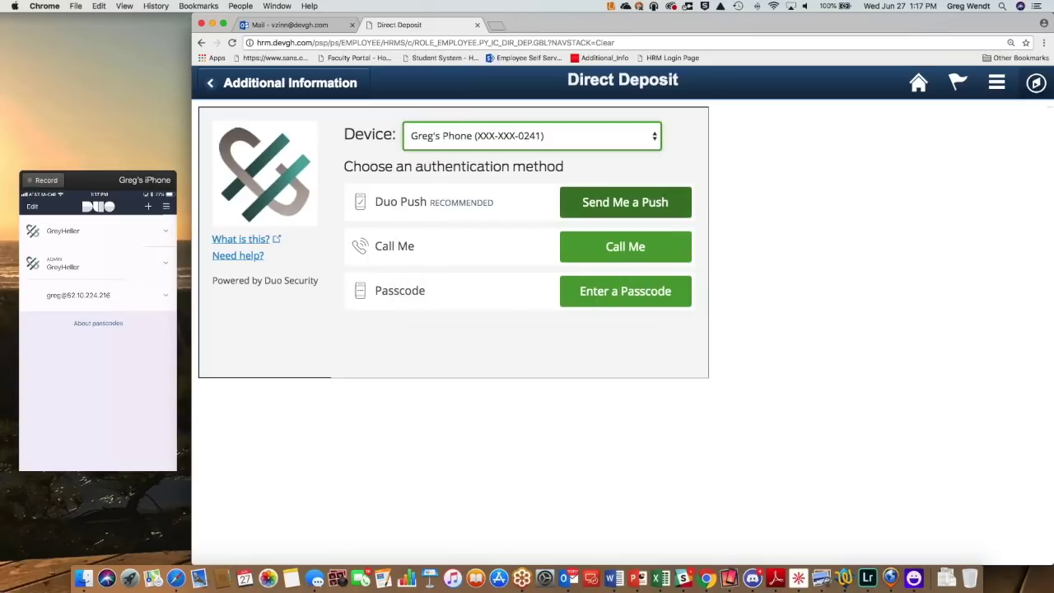
left_click(625, 202)
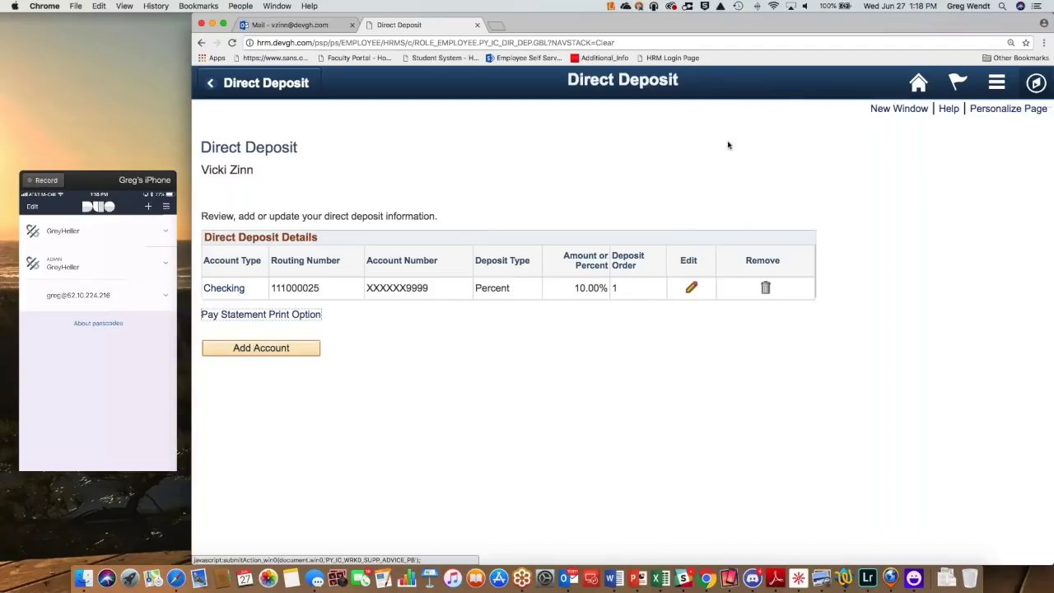
Close the Direct Deposit tab, sign out of the Microsoft account, and quit Chrome.
left_click(477, 26)
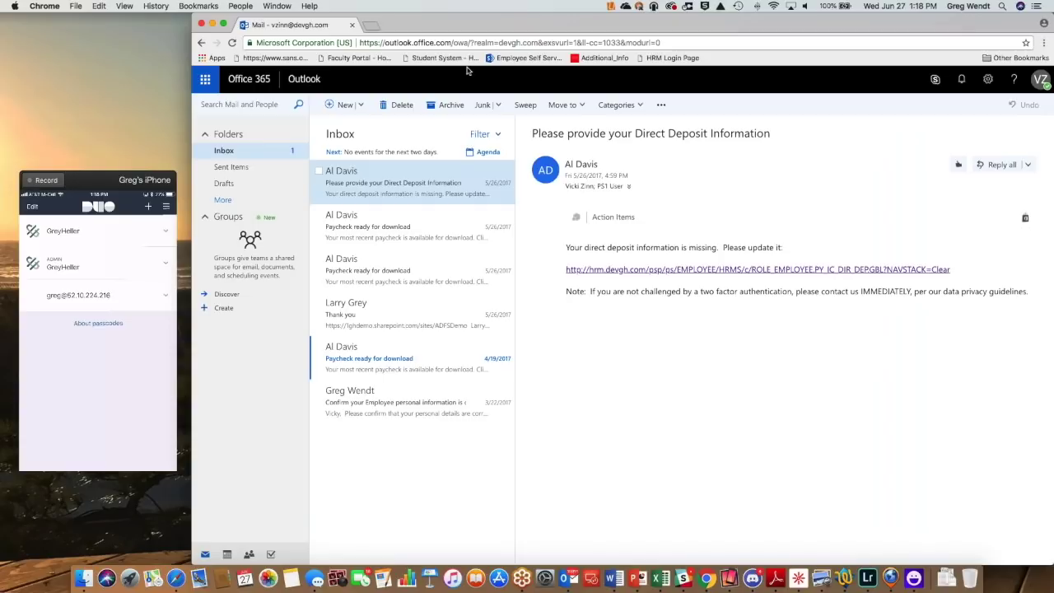
left_click(1035, 81)
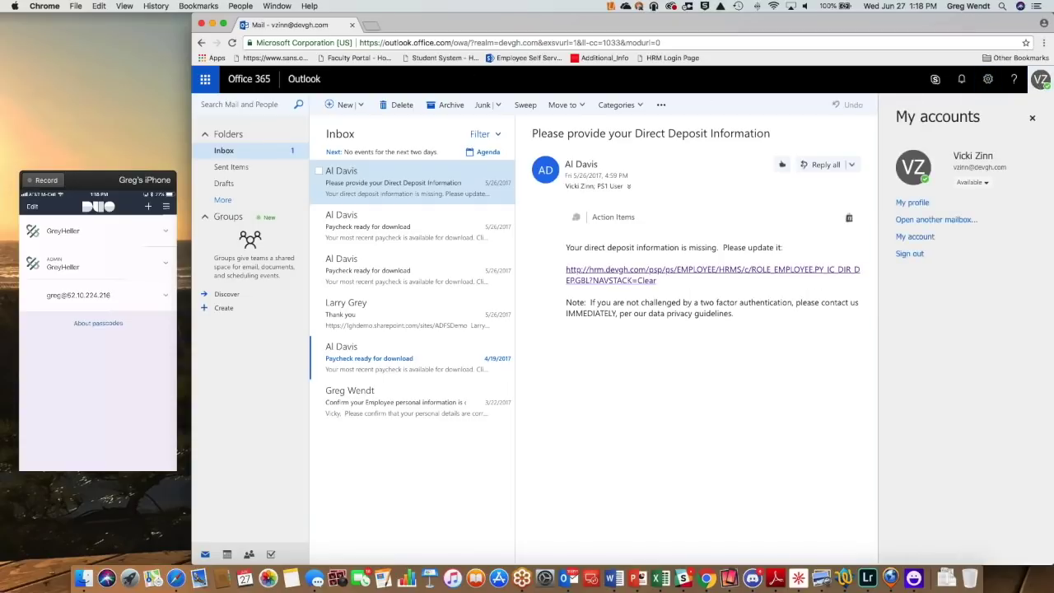
left_click(909, 254)
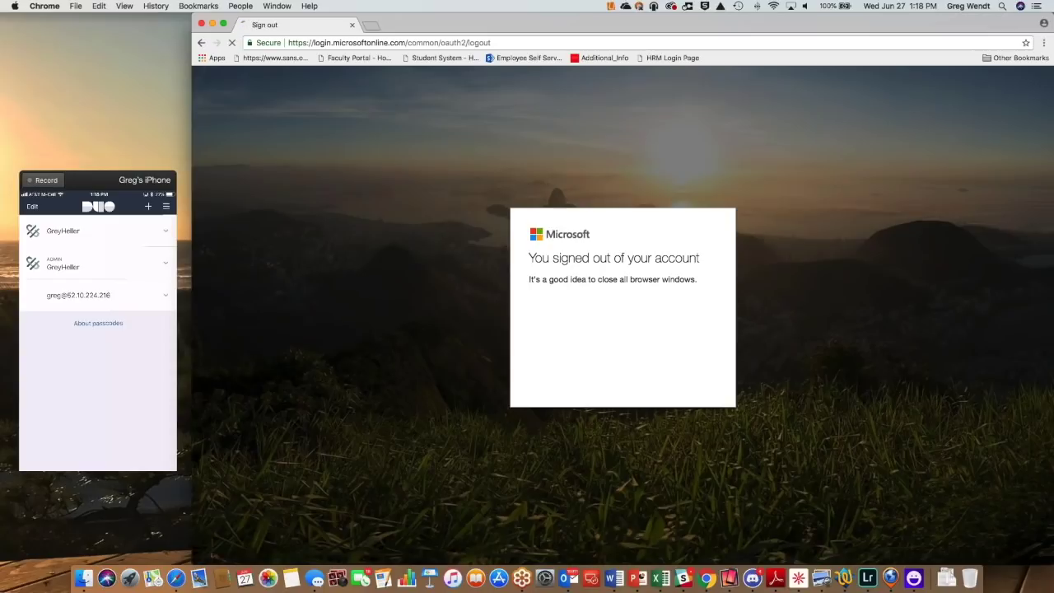
key("super+q")
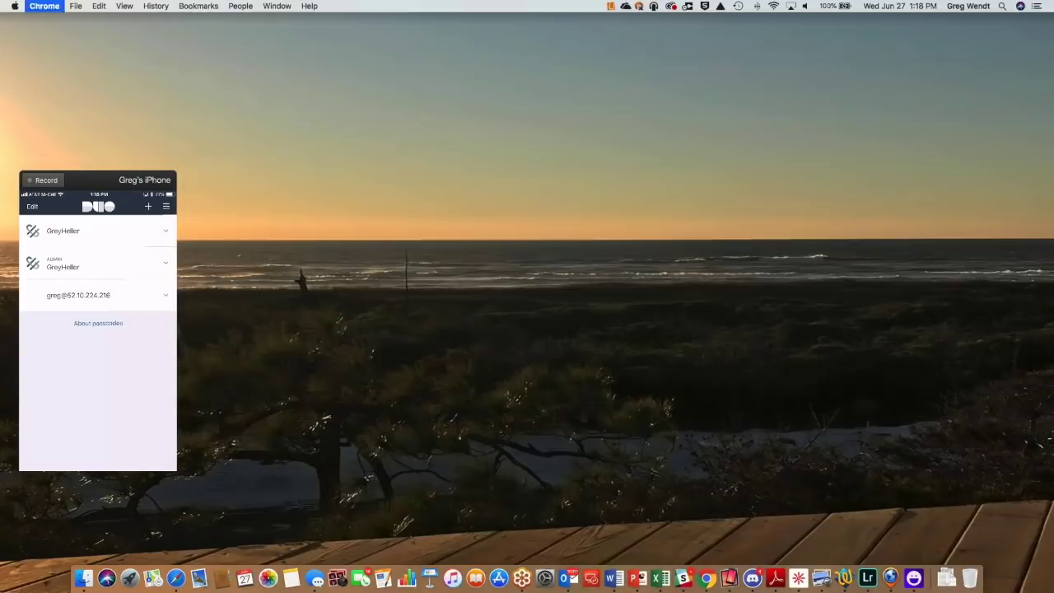
Relaunch Chrome, go to the hrm address, sign in via ADFS, and open the Actions List.
left_click(698, 582)
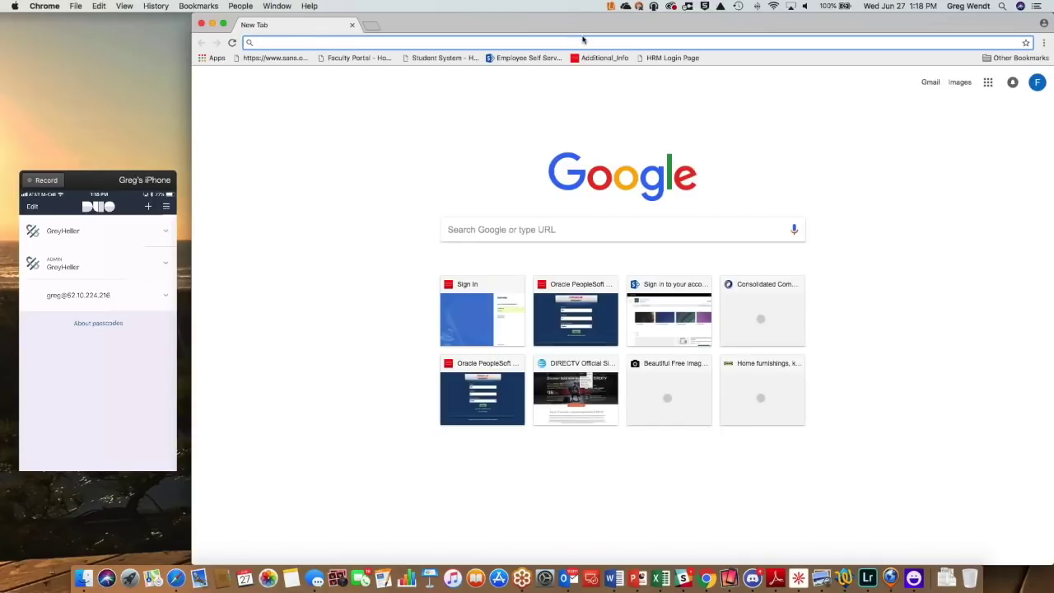
type("hrm")
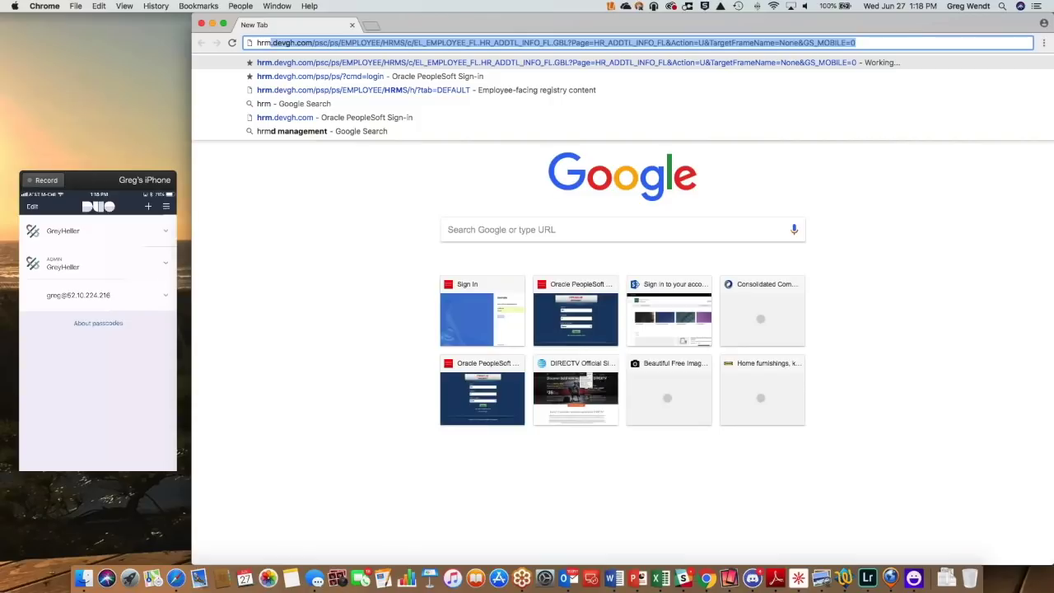
key("Return")
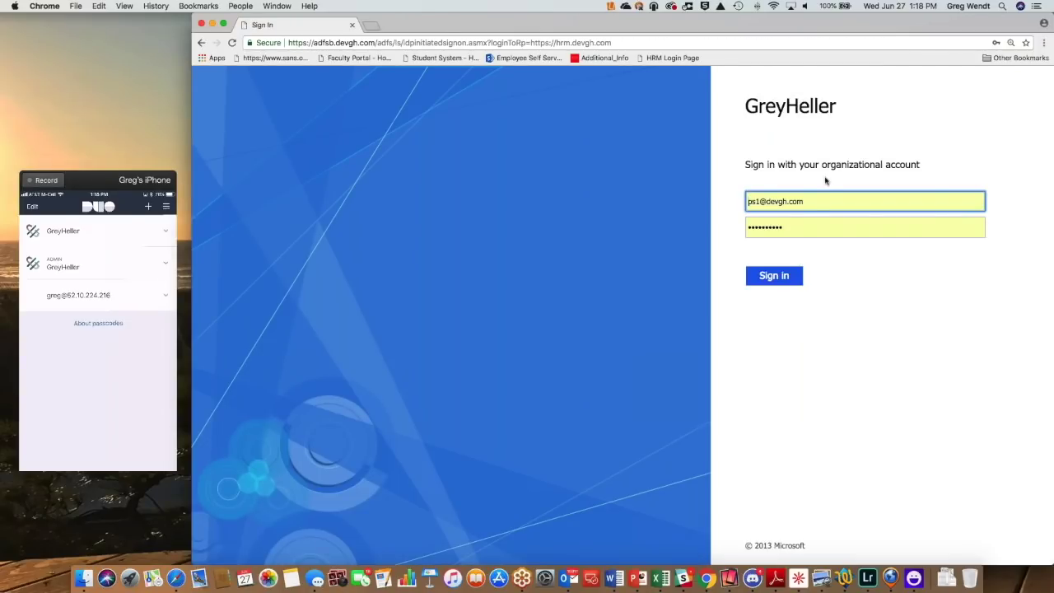
left_click(782, 267)
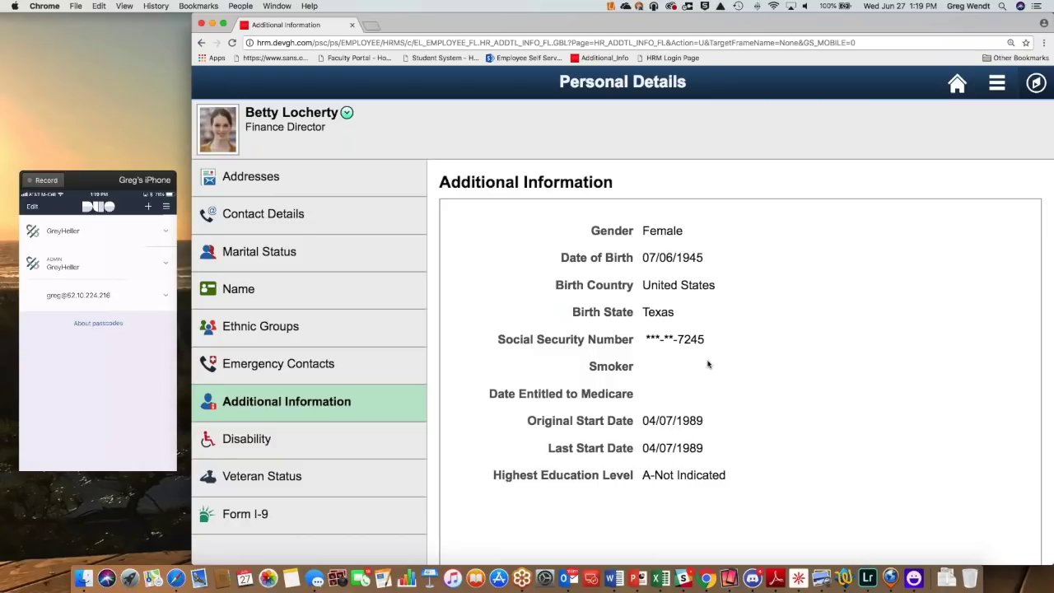
left_click(987, 90)
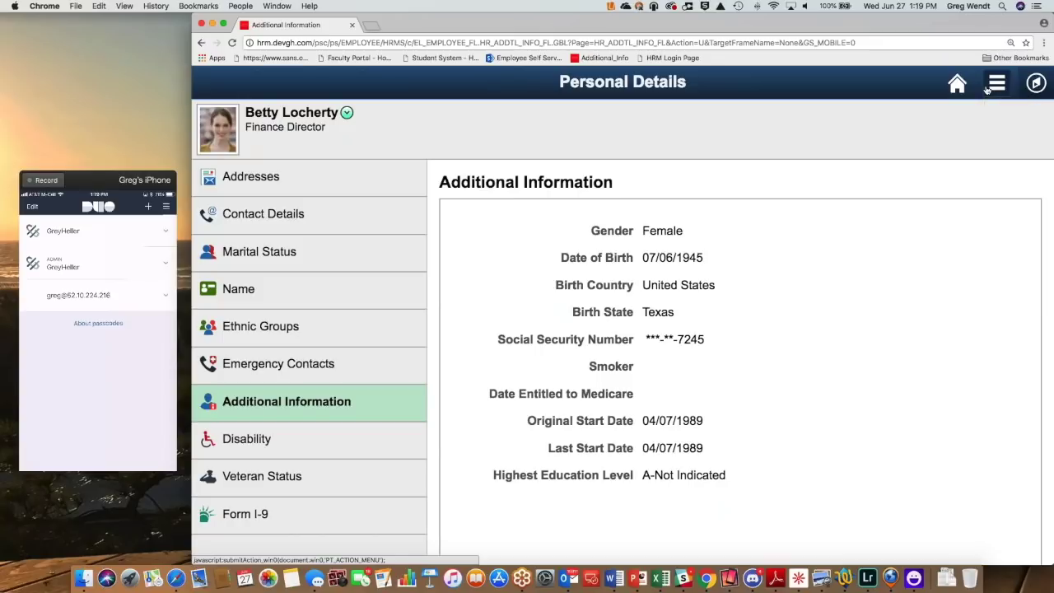
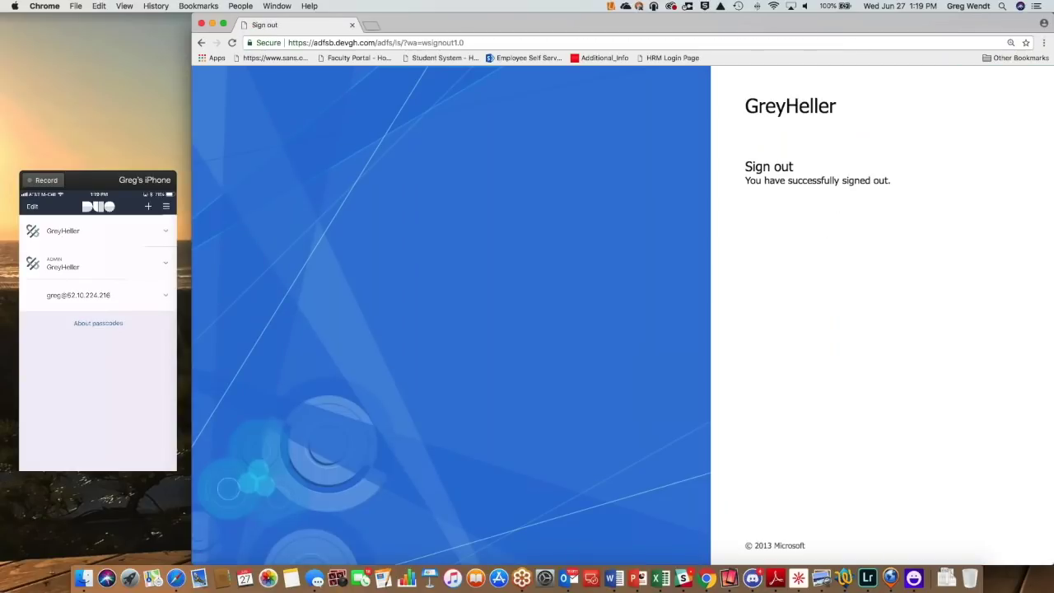
Open the PeopleSoft sign-in page from the ADFS sign-out confirmation.
left_click(658, 59)
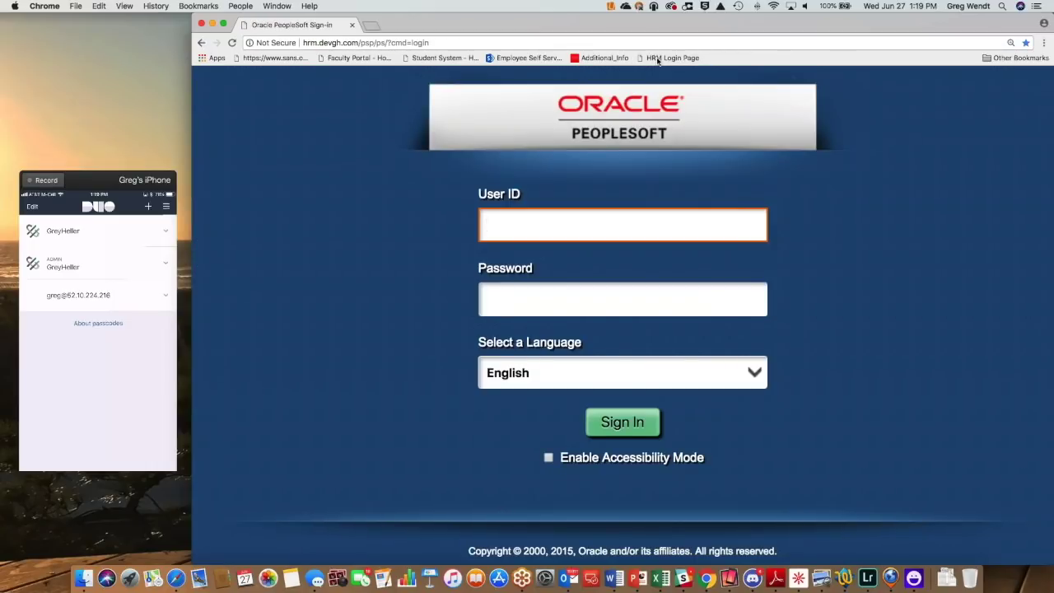
Sign in to the HR system with the User ID and account password.
type("PS1")
key("Tab")
type("PS")
key("Return")
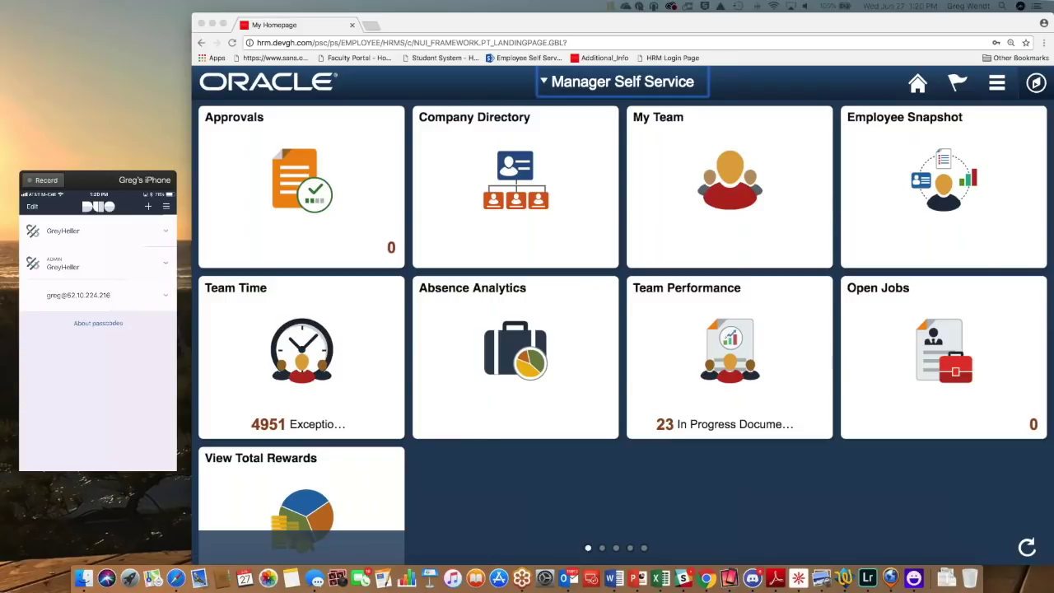
Go to Workforce Administration > Personal Information > Biographical > Modify a Person in the Navigator.
left_click(1030, 92)
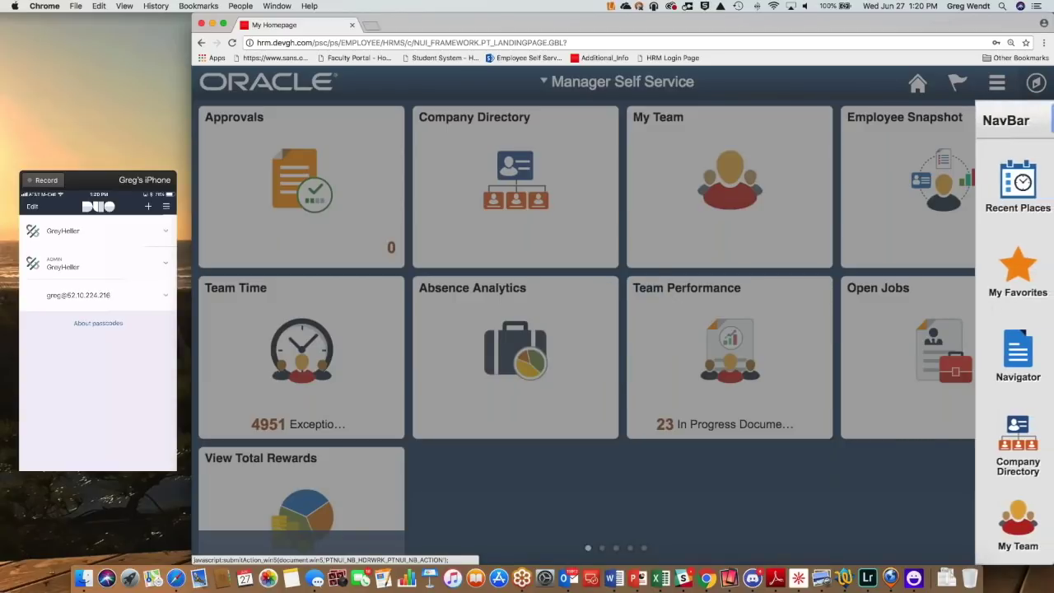
left_click(1017, 449)
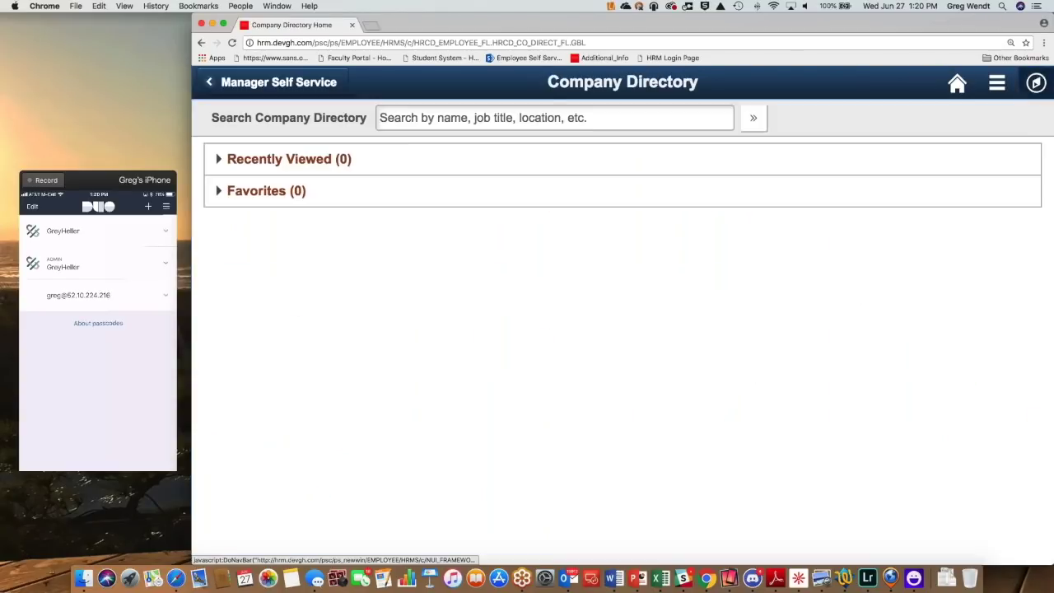
left_click(1034, 83)
left_click(983, 352)
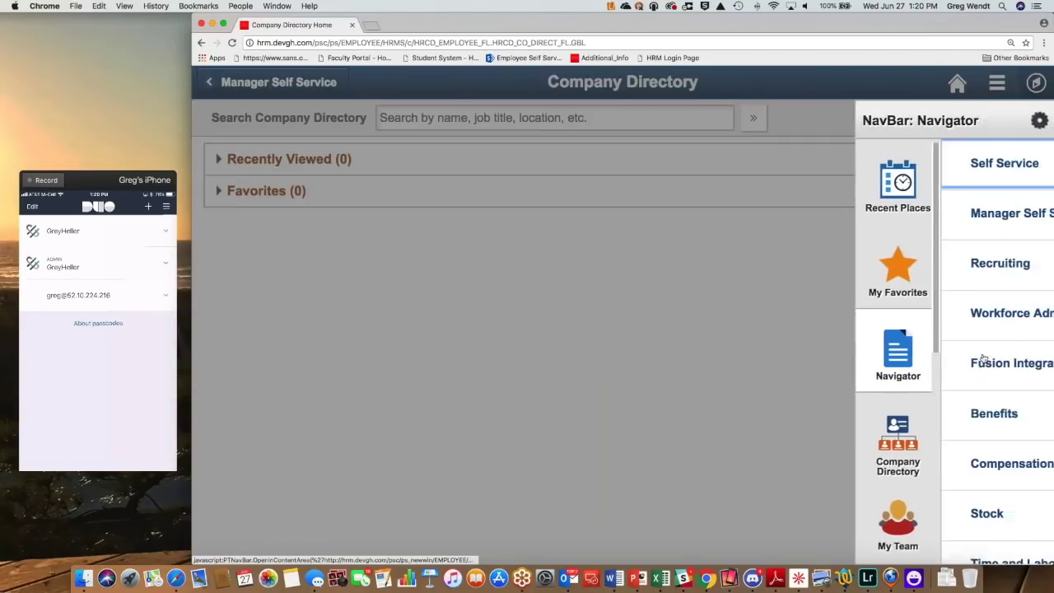
left_click(905, 309)
left_click(905, 211)
left_click(904, 210)
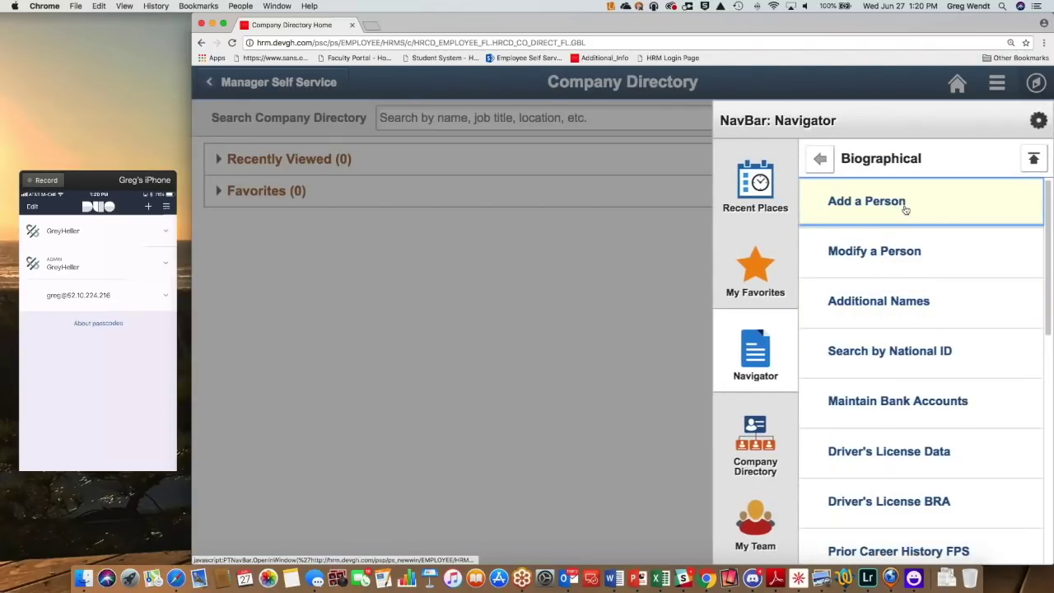
left_click(902, 240)
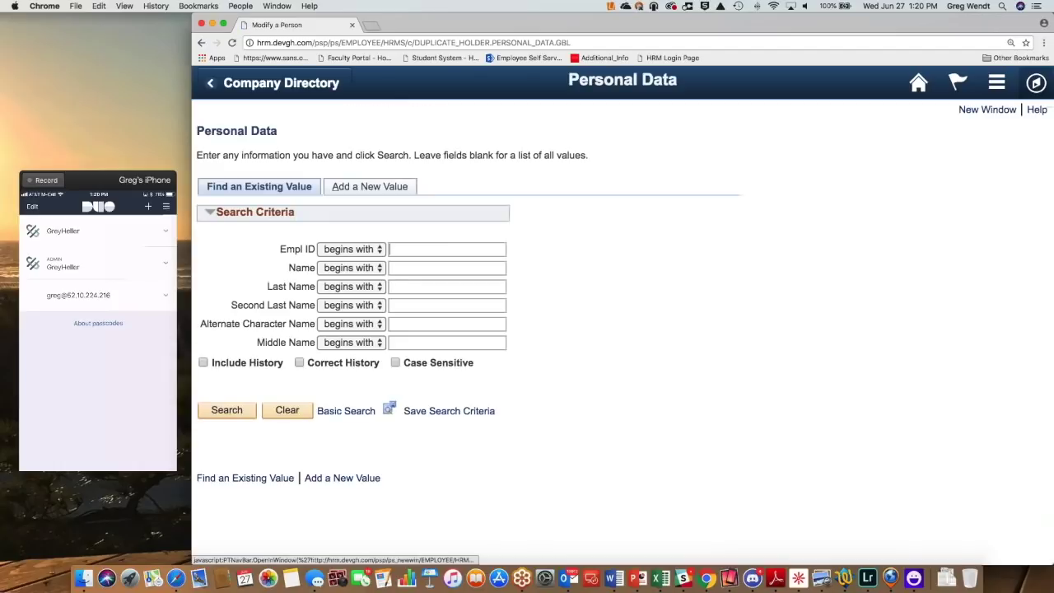
Search for the employee's ID and unmask the National ID Social Security Number.
type("ku0001")
key("Return")
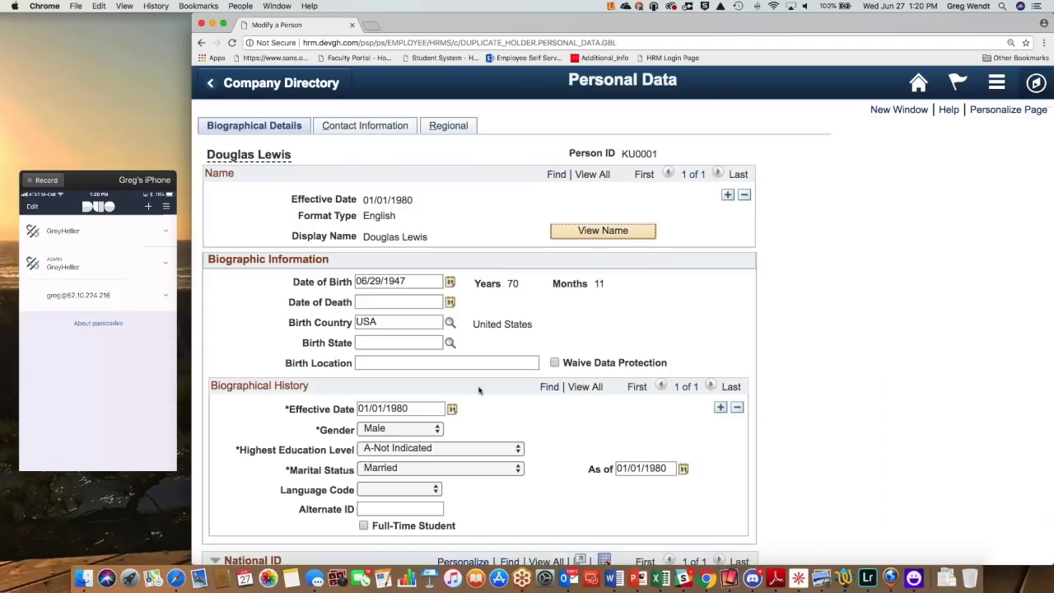
scroll(479, 391, "down", 3)
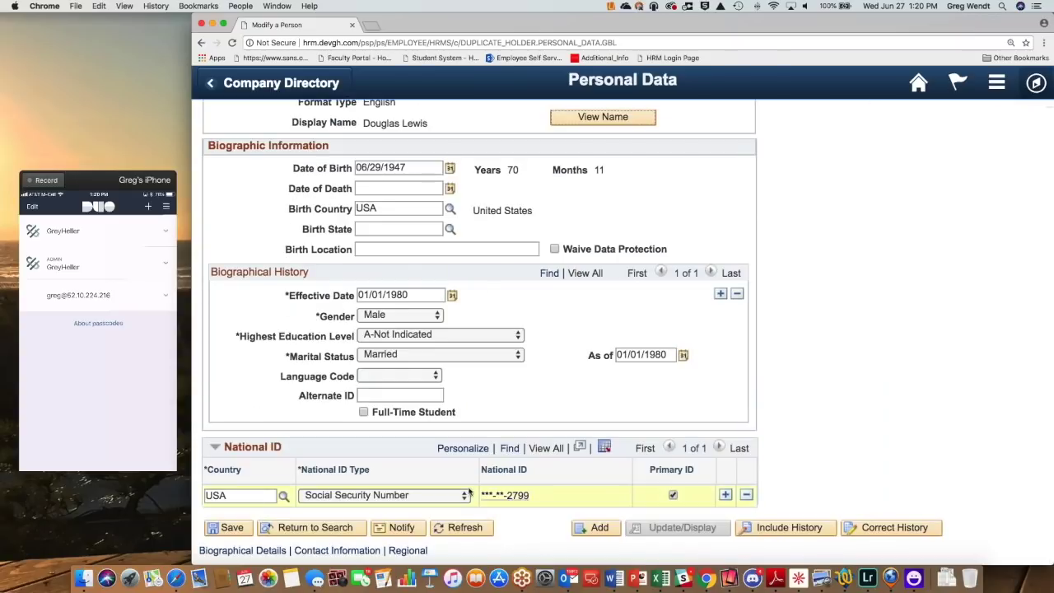
left_click(494, 495)
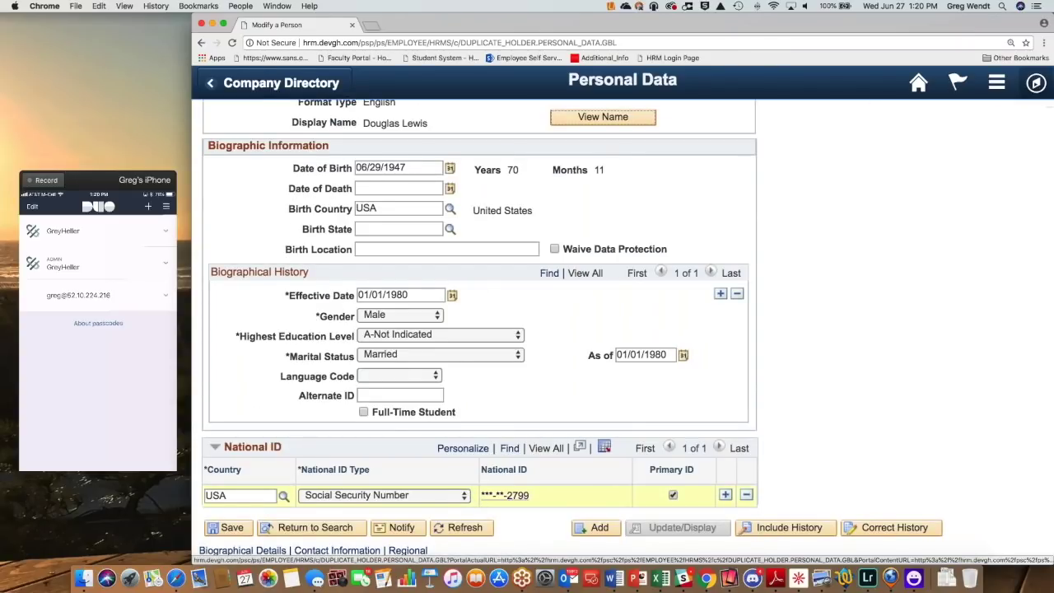
left_click(506, 501)
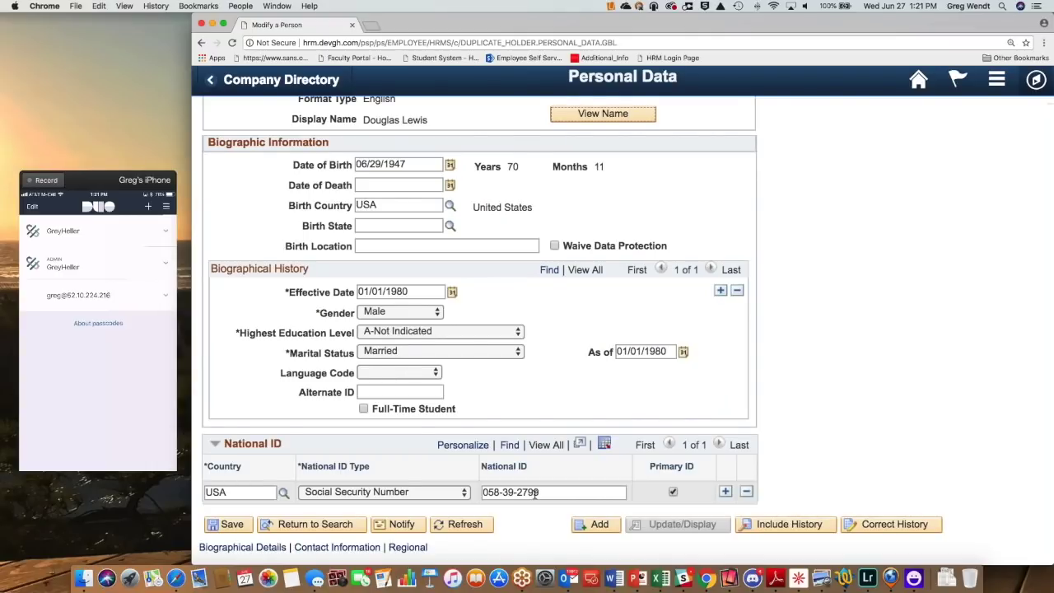
Open Grey Heller PeopleMobile > ERP Firewall > Configure Firewall Behavior from the top-level Navigator.
left_click(1036, 79)
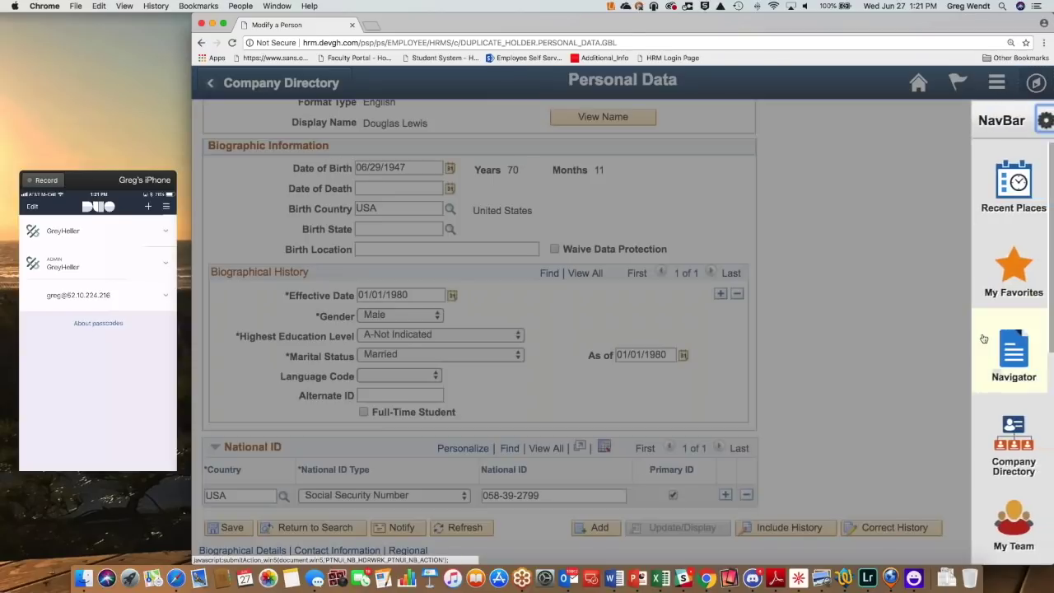
left_click(982, 338)
left_click(817, 159)
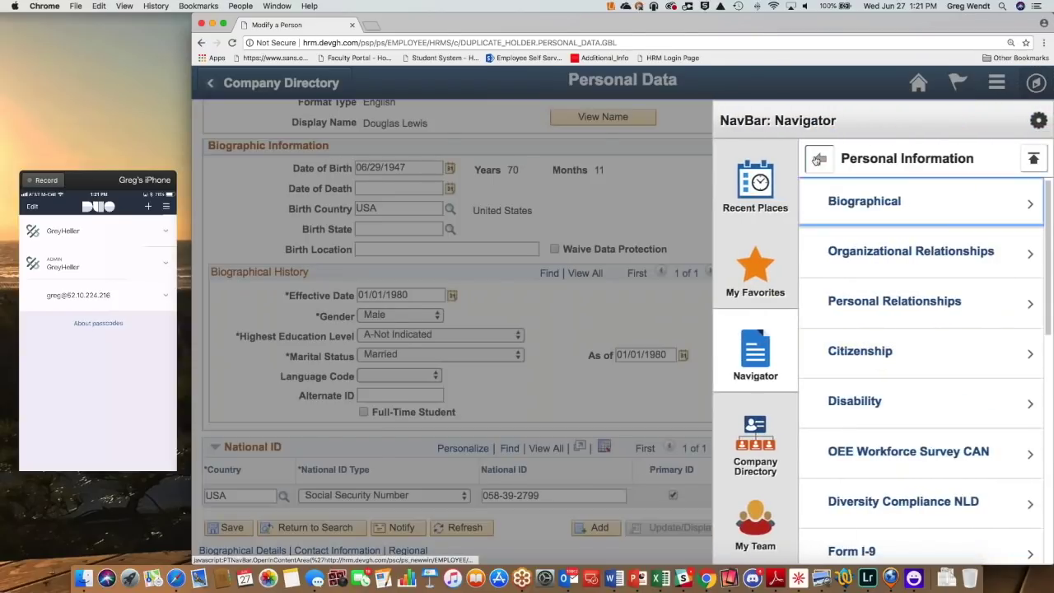
left_click(817, 159)
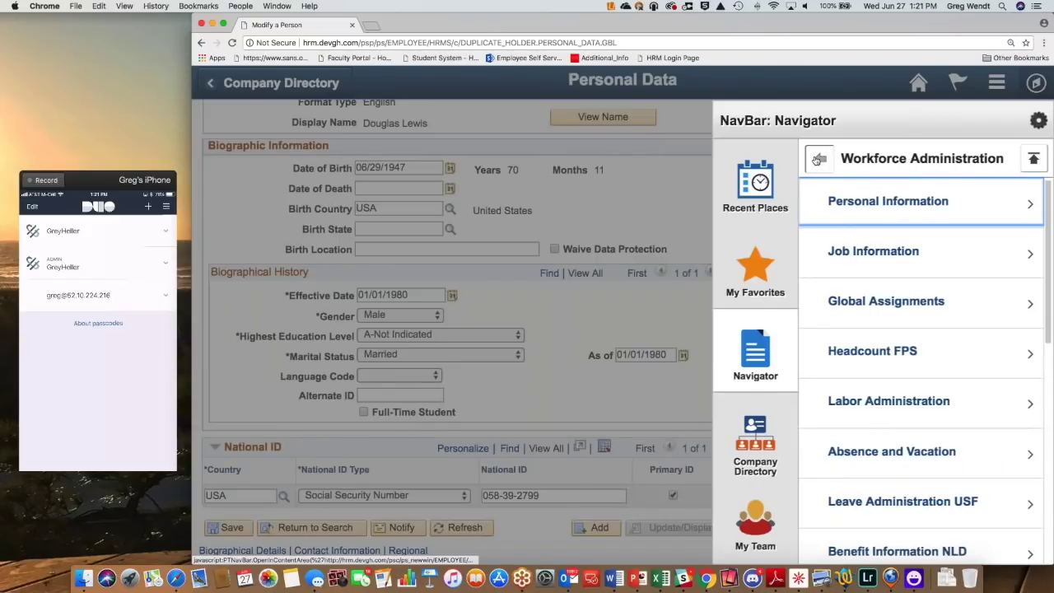
left_click(817, 159)
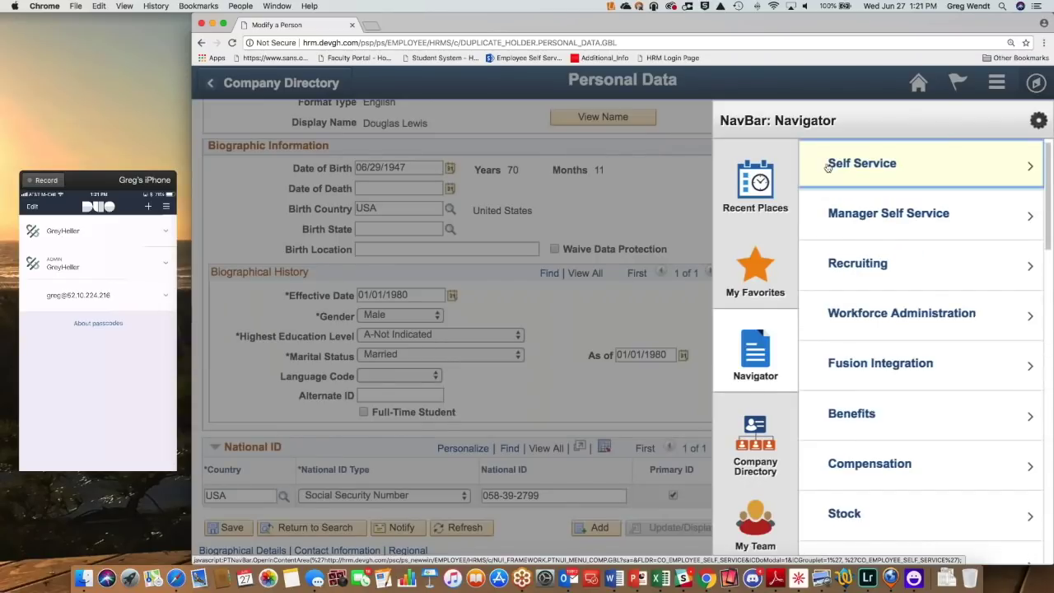
scroll(895, 272, "down", 10)
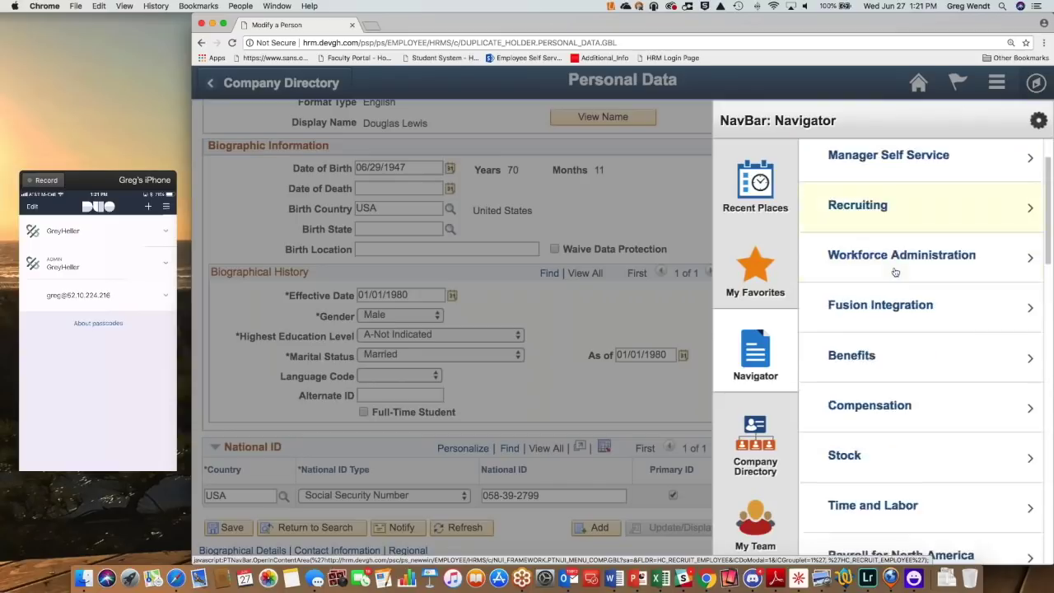
scroll(895, 272, "down", 10)
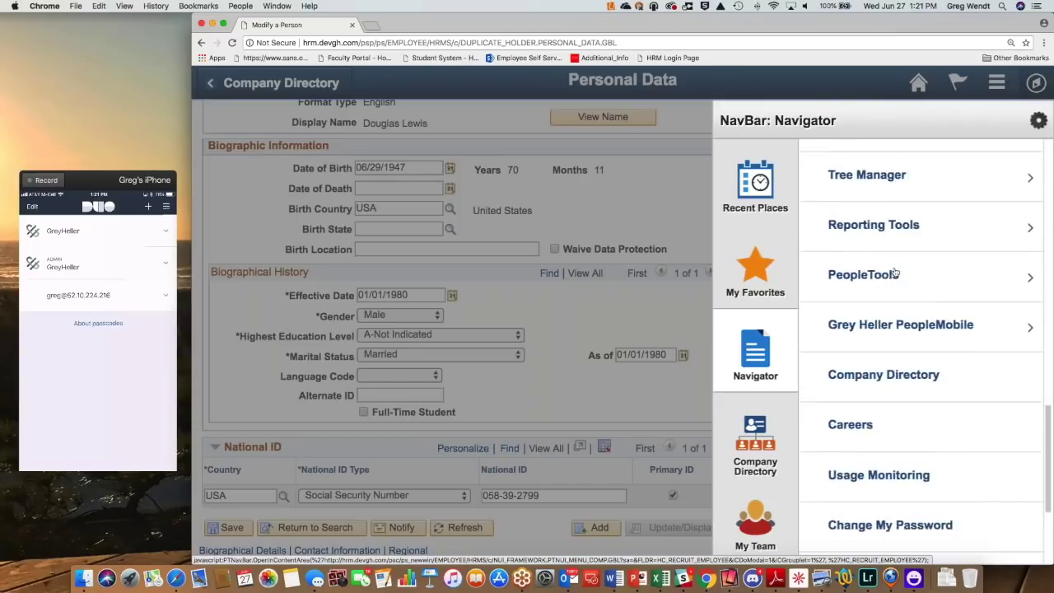
left_click(895, 271)
left_click(865, 350)
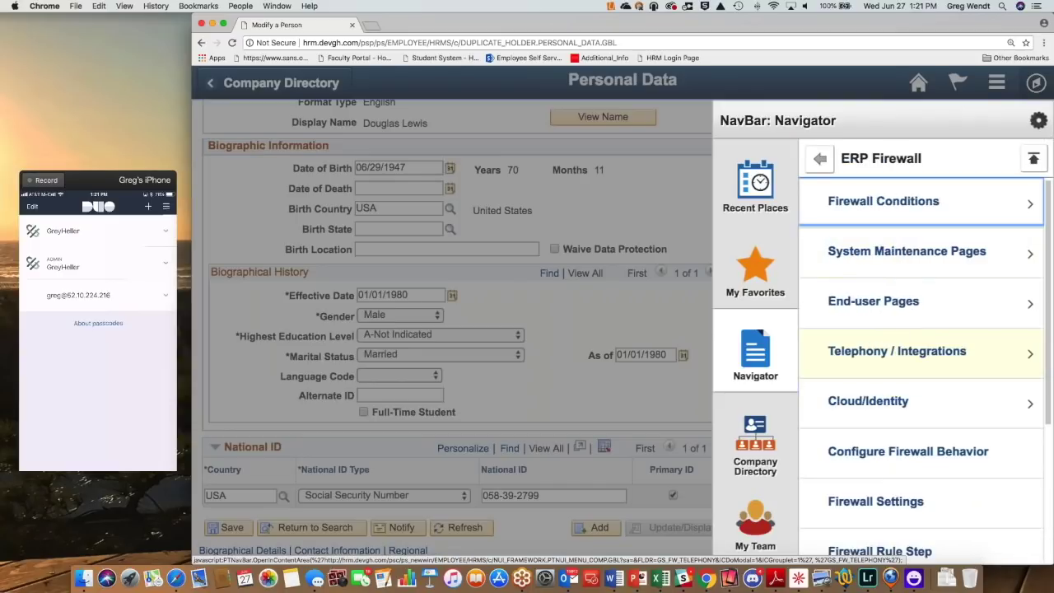
left_click(872, 439)
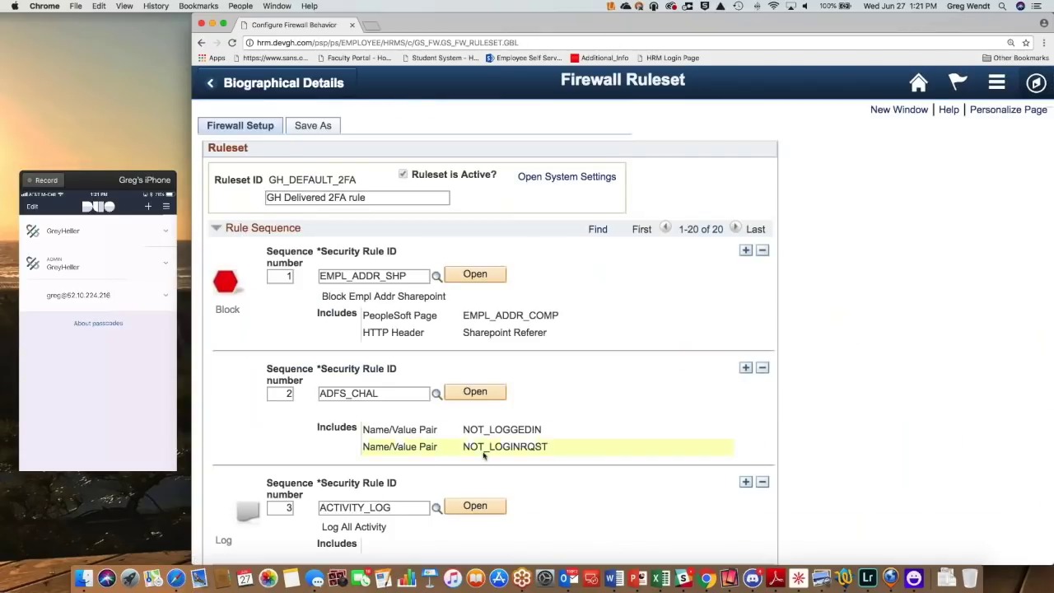
Open the ADFS_CHAL rule at sequence 2 of GH_DEFAULT_2FA and its firewall action.
left_click(475, 392)
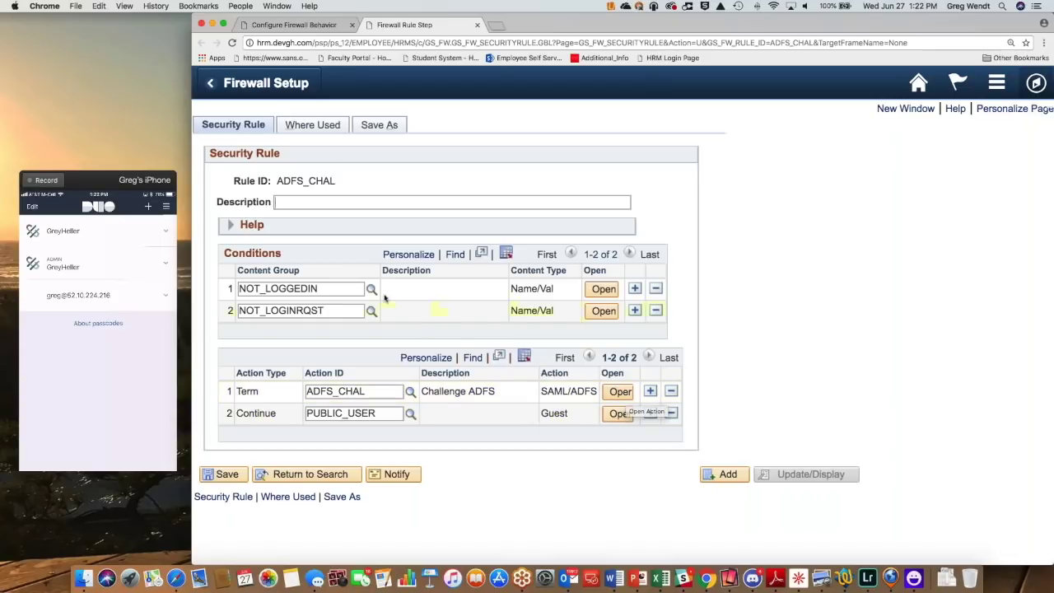
left_click(620, 392)
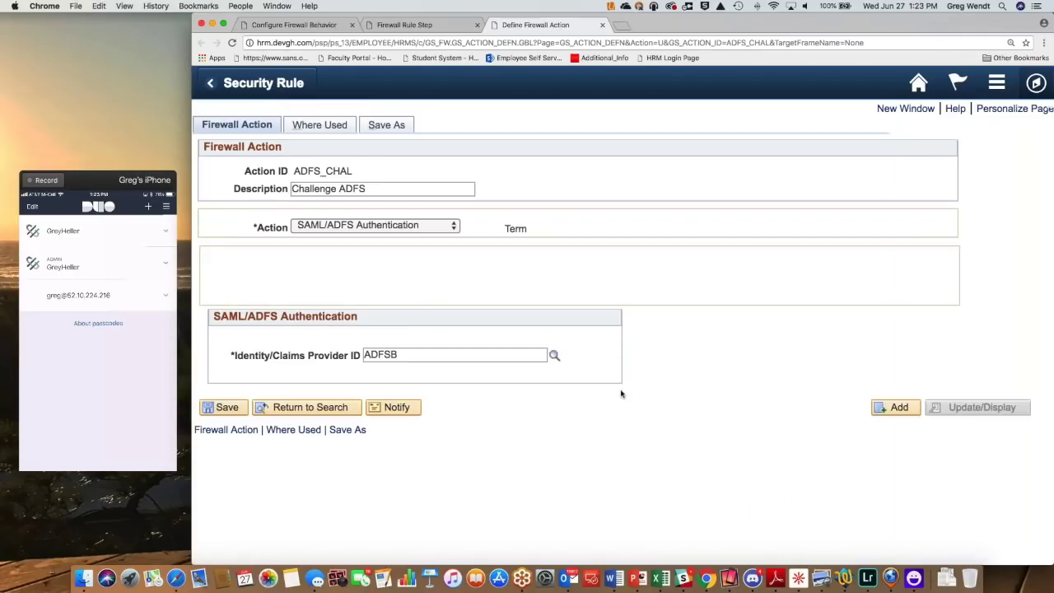
Confirm the action stays SAML/ADFS Authentication and check the identity provider lookup for ADFSB.
left_click(451, 227)
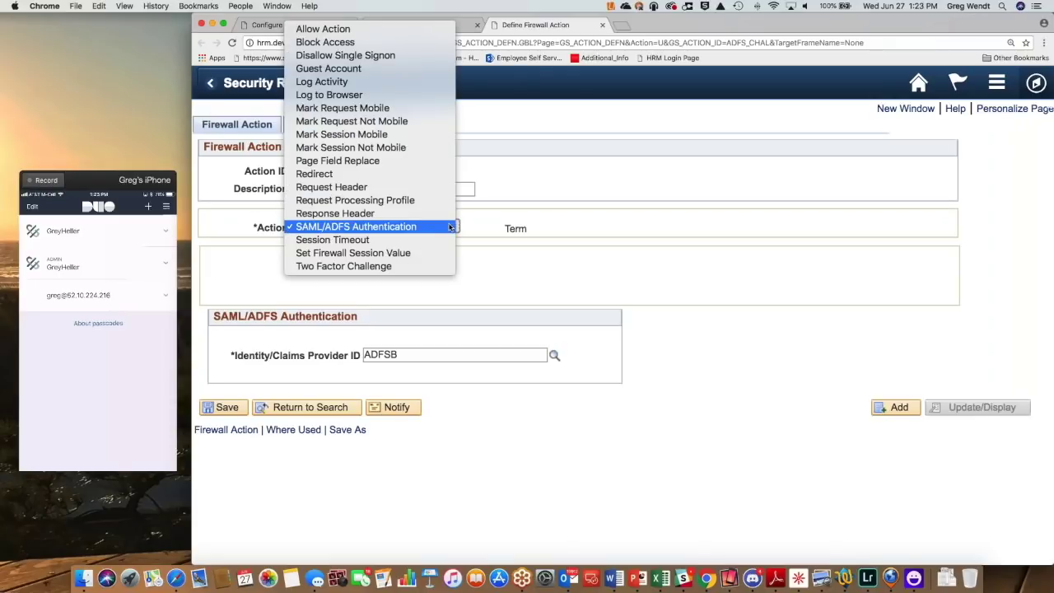
left_click(451, 227)
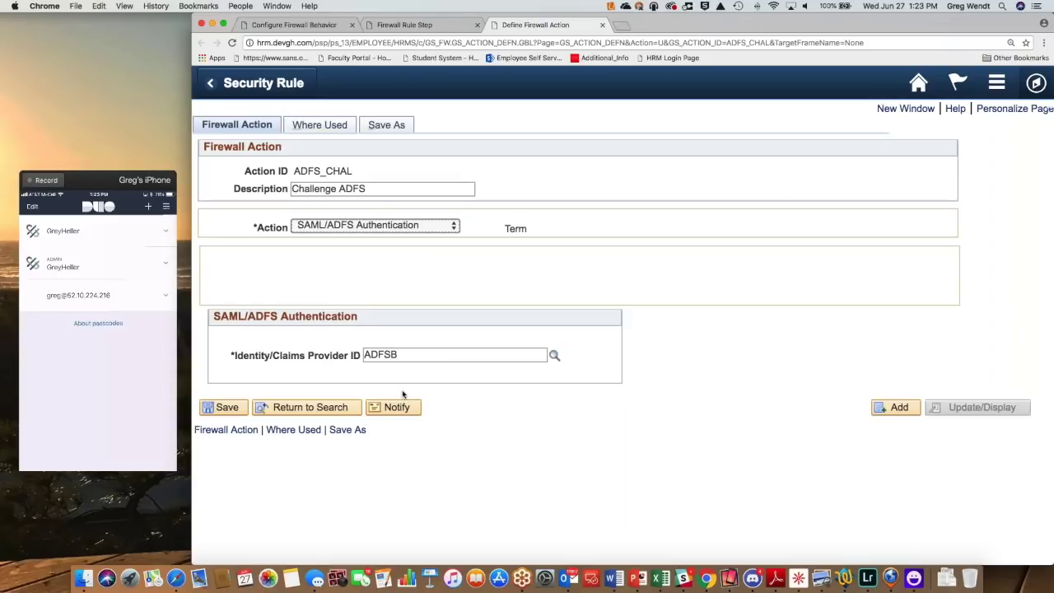
left_click(556, 360)
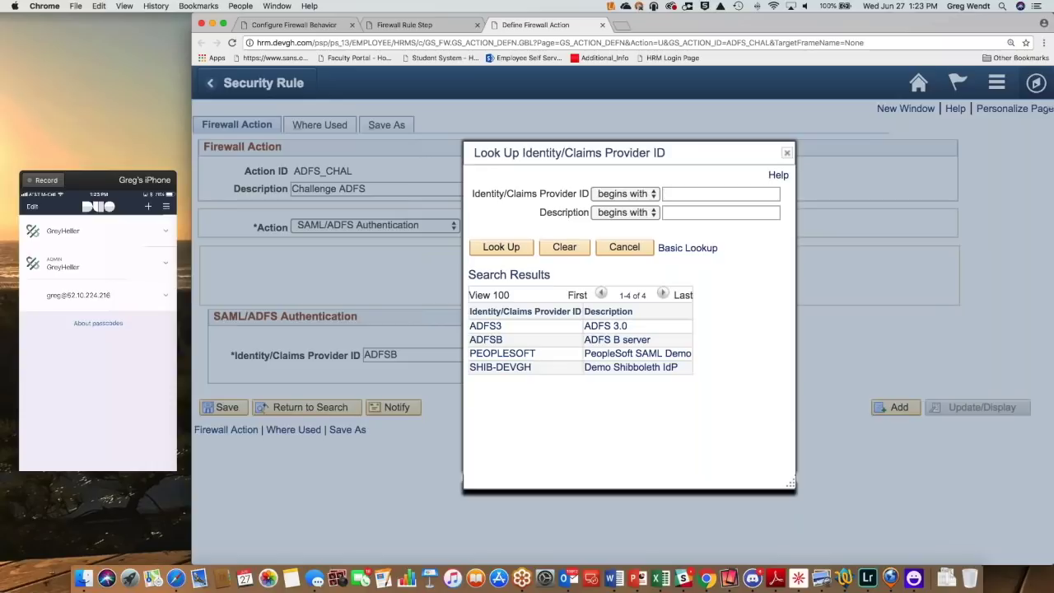
left_click(787, 155)
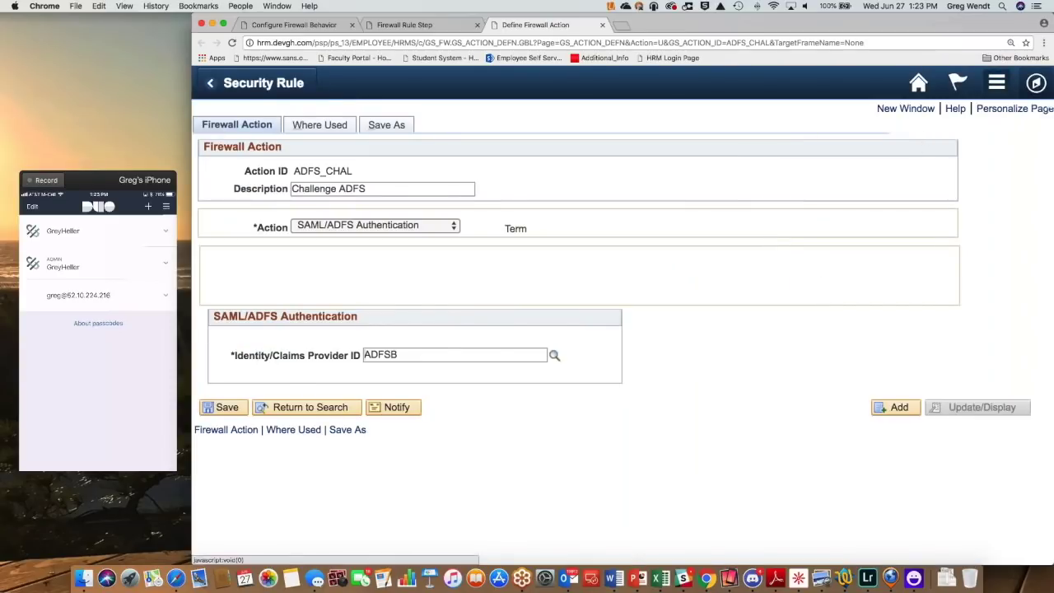
Bring up the ERP Firewall Cloud/Identity menu in the Navigator.
left_click(1036, 82)
left_click(993, 347)
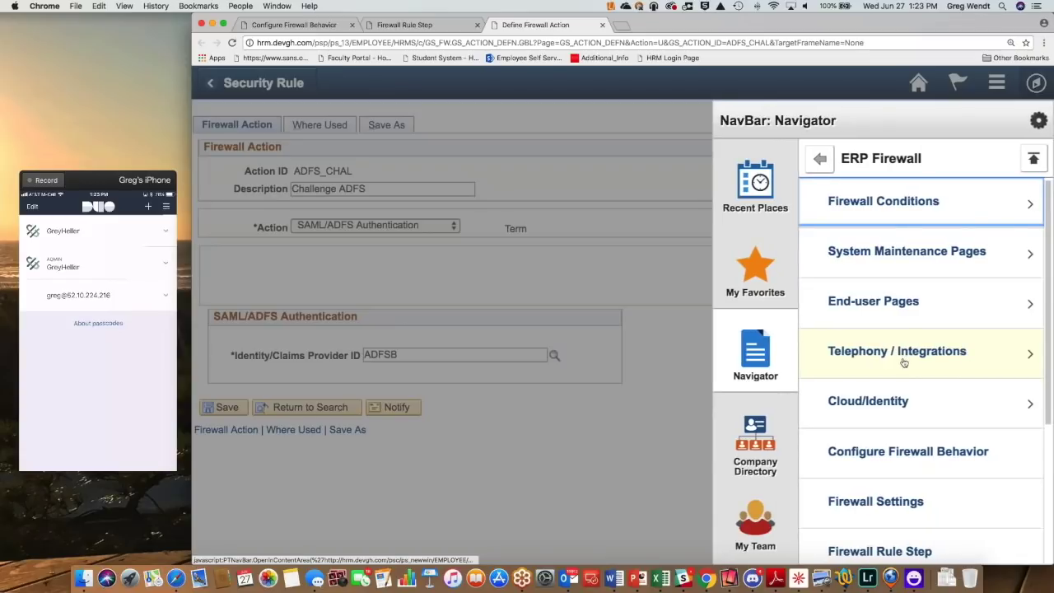
left_click(889, 397)
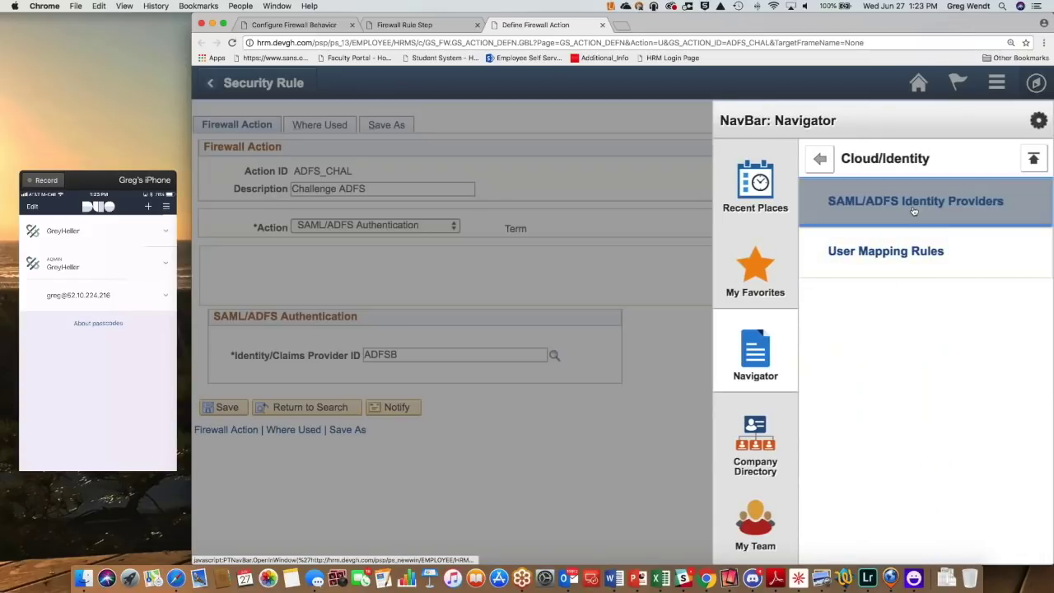
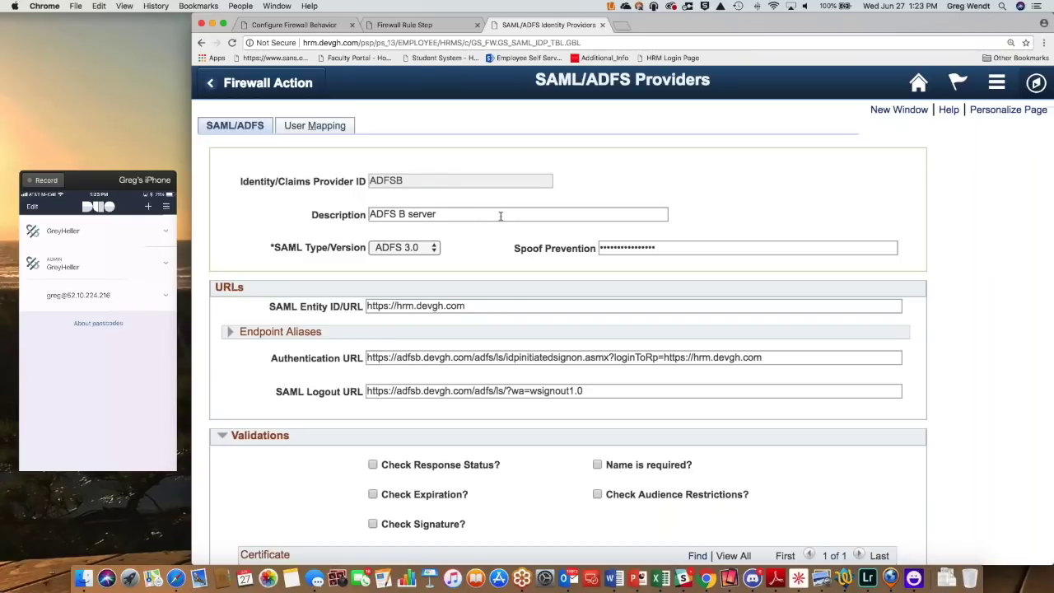
left_click(419, 250)
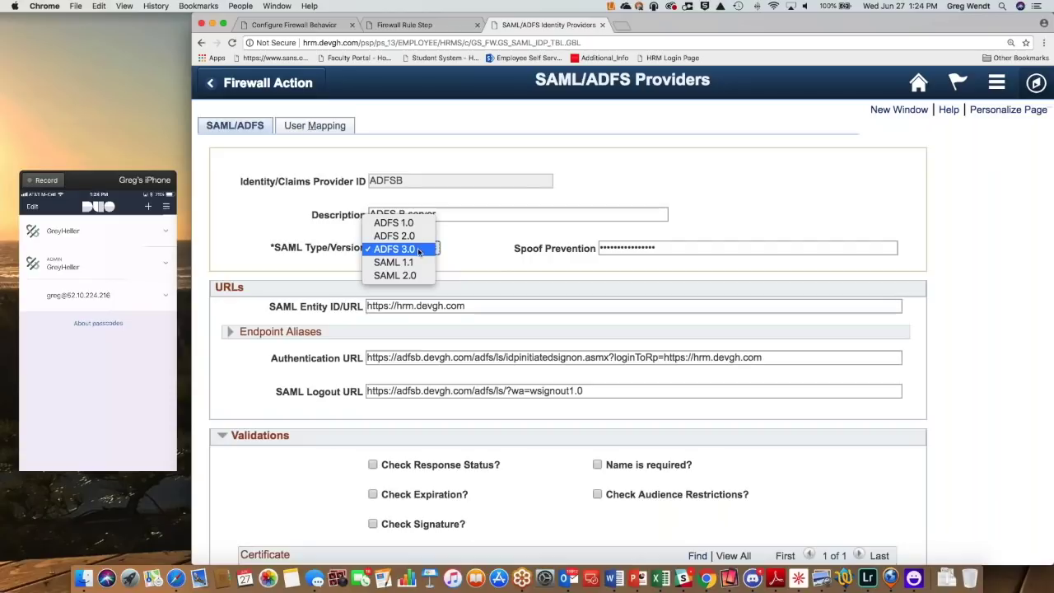
left_click(274, 260)
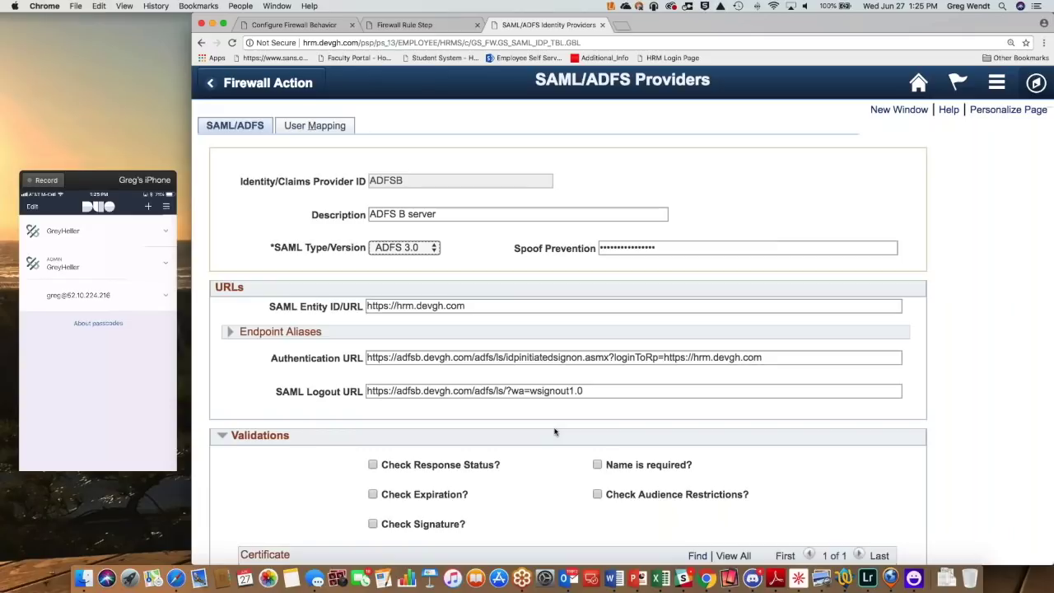
scroll(554, 431, "down", 3)
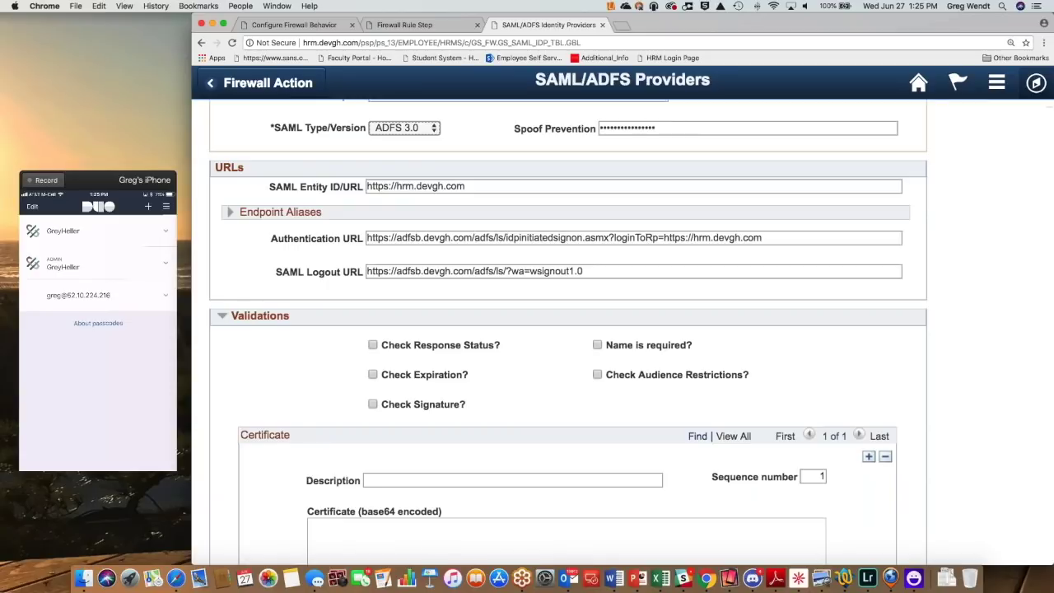
Show provider ADFSB's User Mapping, with map set USER NAME at sequence 1.
scroll(416, 544, "up", 3)
left_click(315, 126)
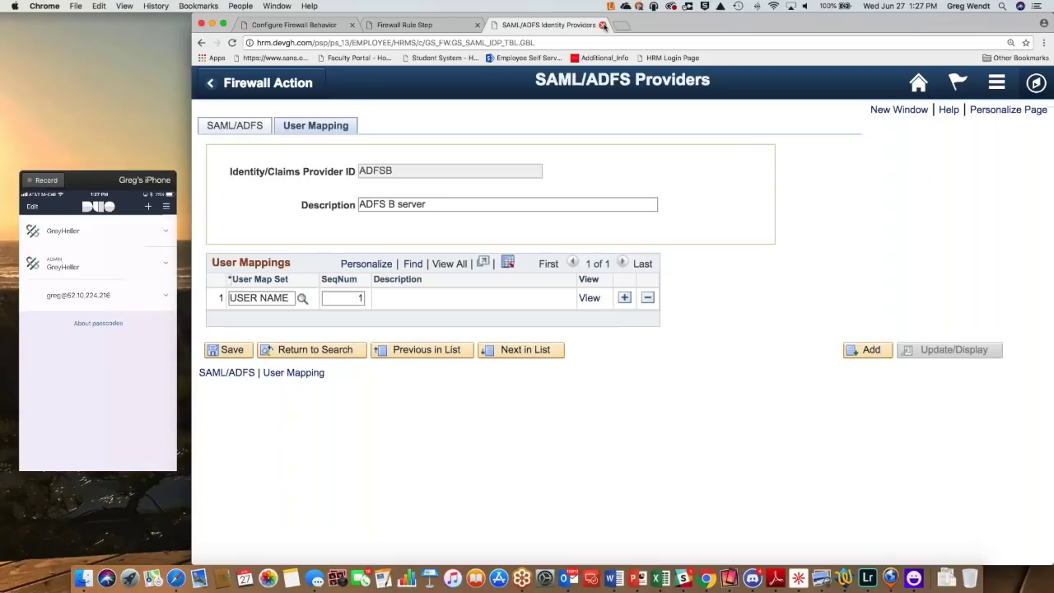
Close the identity providers page and go to ERP Firewall Conditions > SAML/ADFS Claims in the Navigator.
left_click(602, 25)
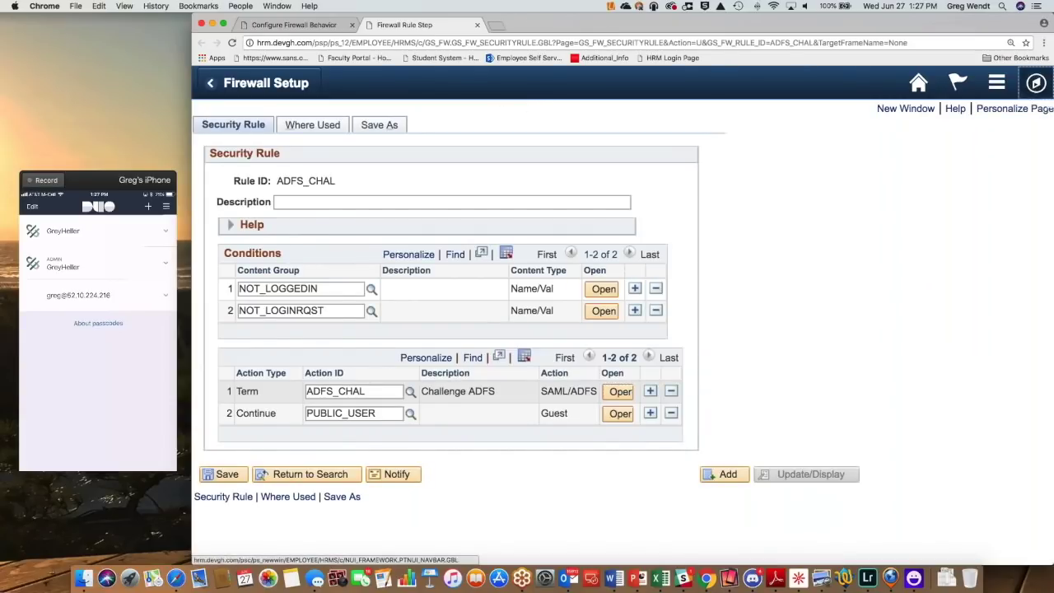
left_click(1036, 82)
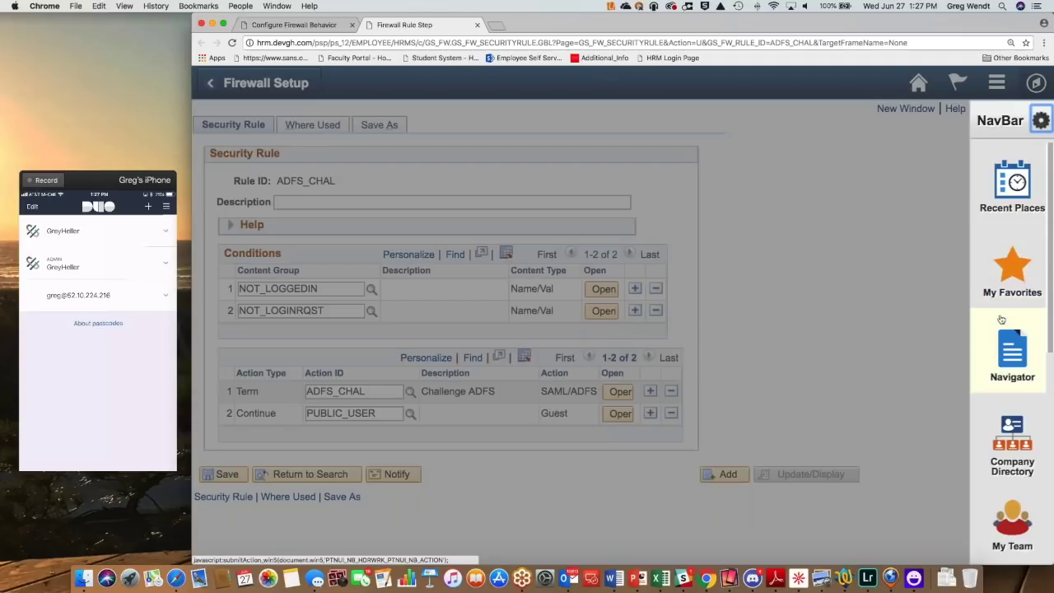
left_click(1001, 321)
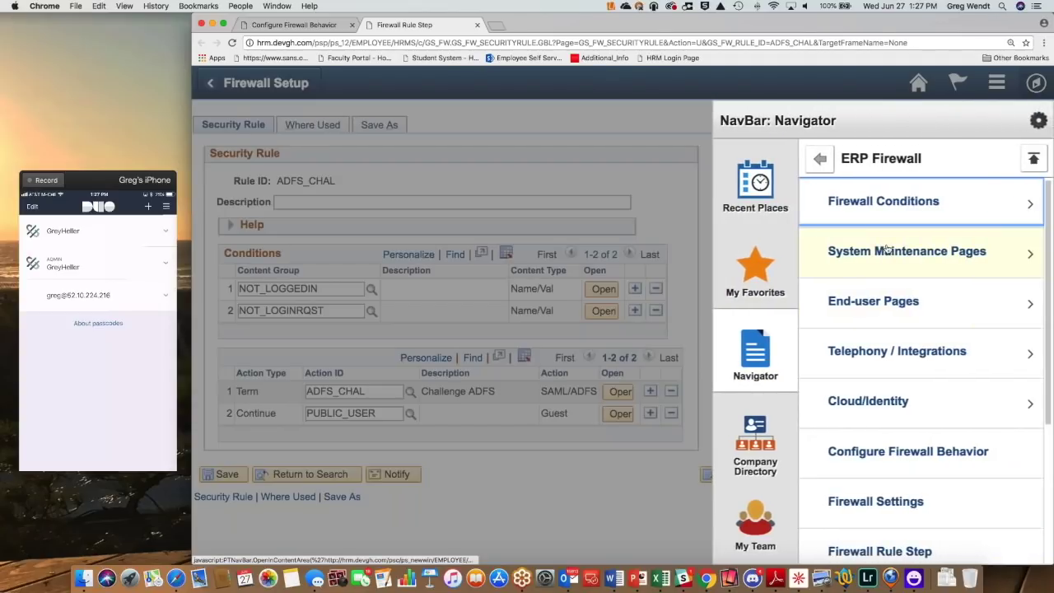
left_click(911, 215)
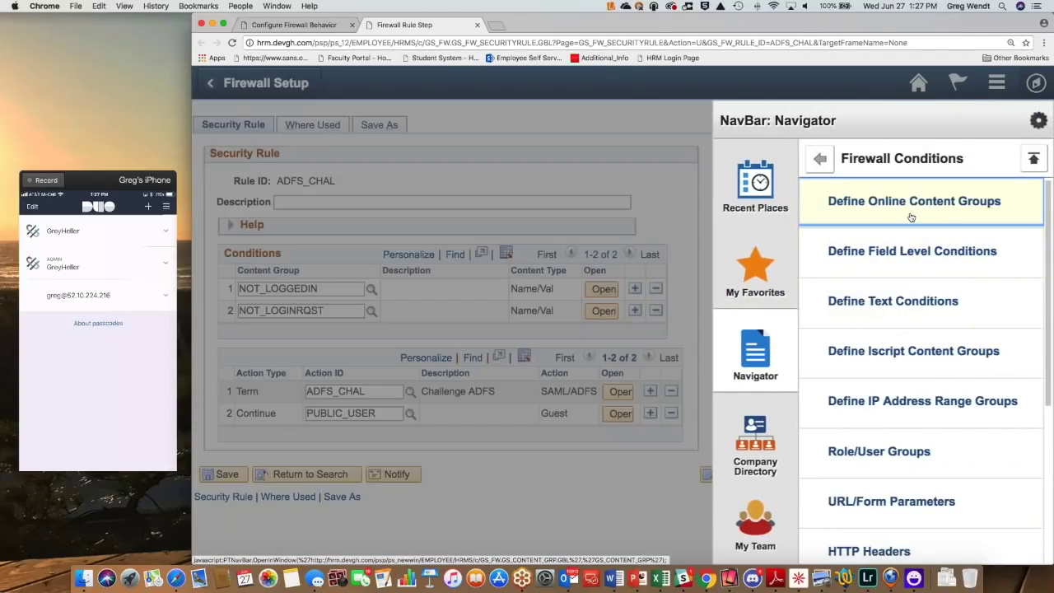
scroll(896, 341, "down", 5)
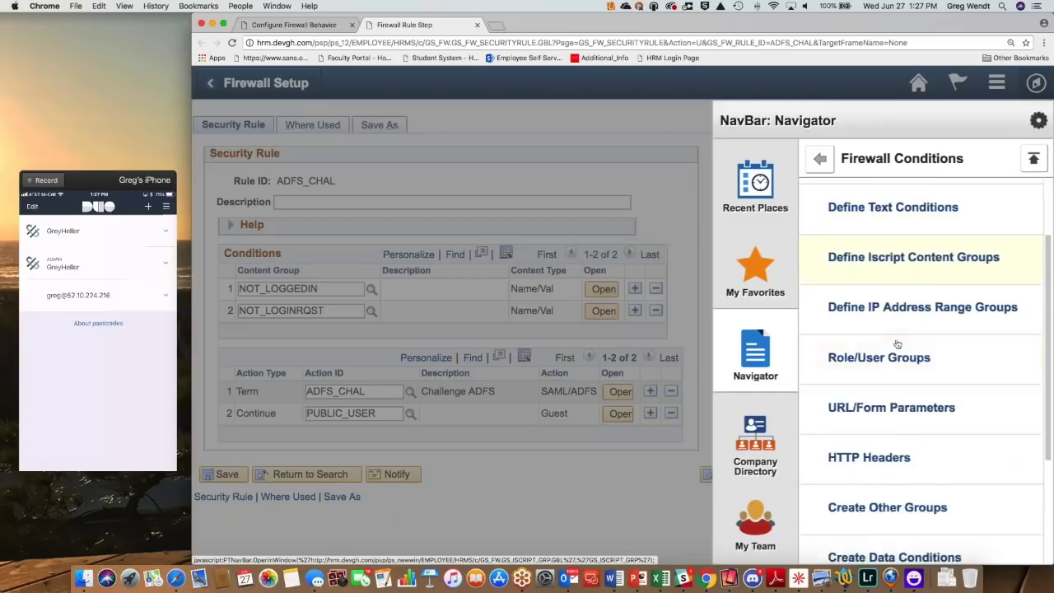
scroll(889, 444, "down", 2)
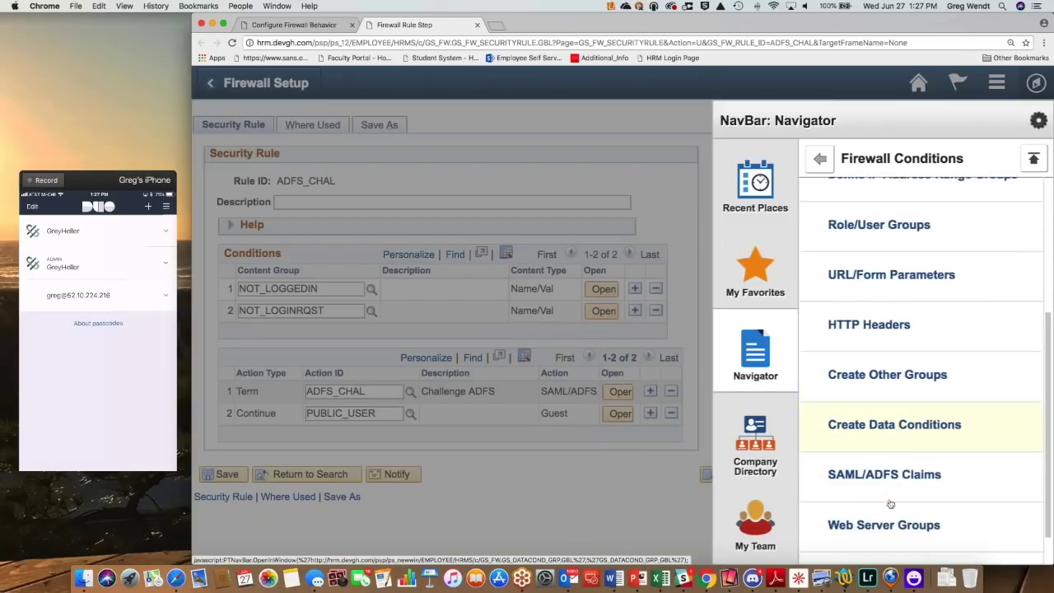
left_click(874, 452)
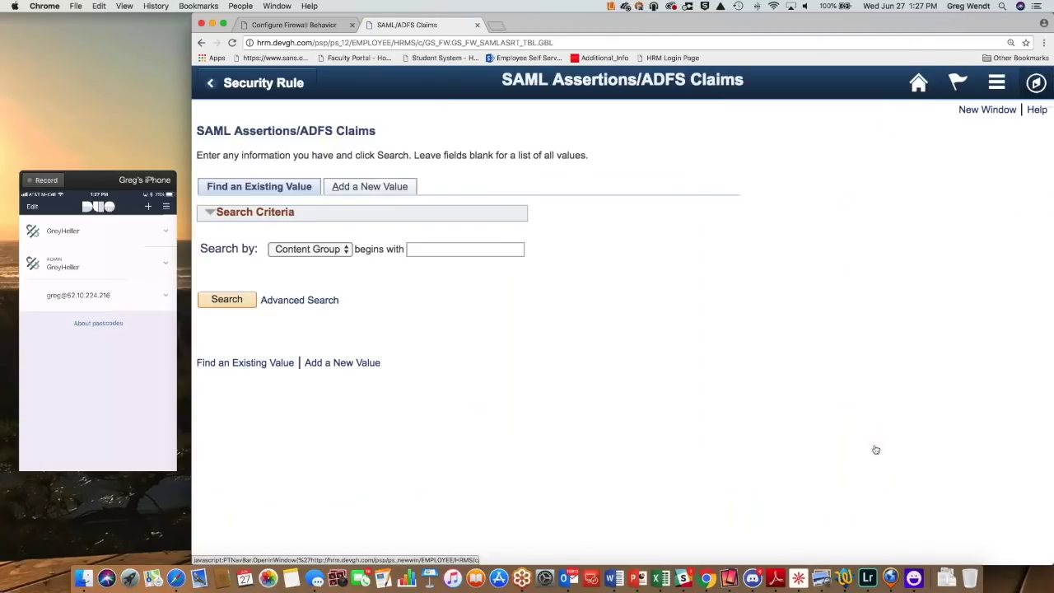
Open claims group TEST3, then step back to ADFS_CLAIM_CONDITION and its email_address claim match.
left_click(212, 391)
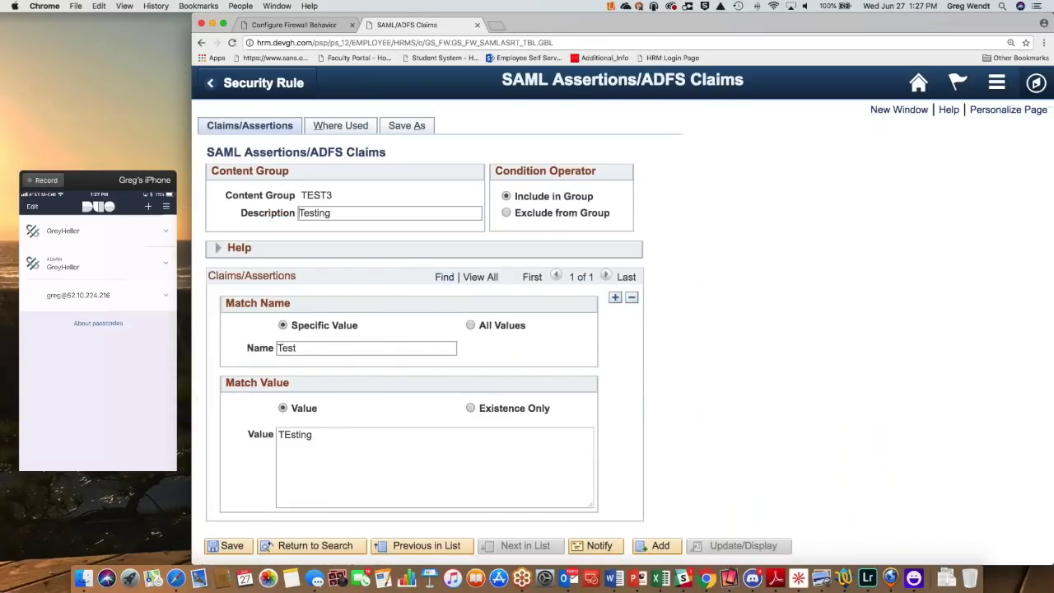
left_click(437, 536)
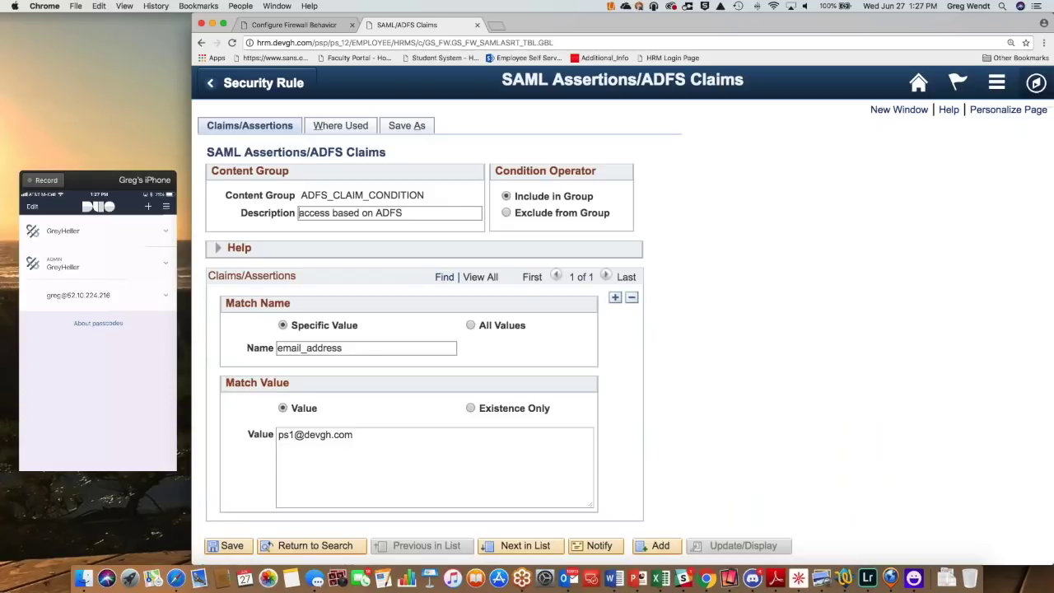